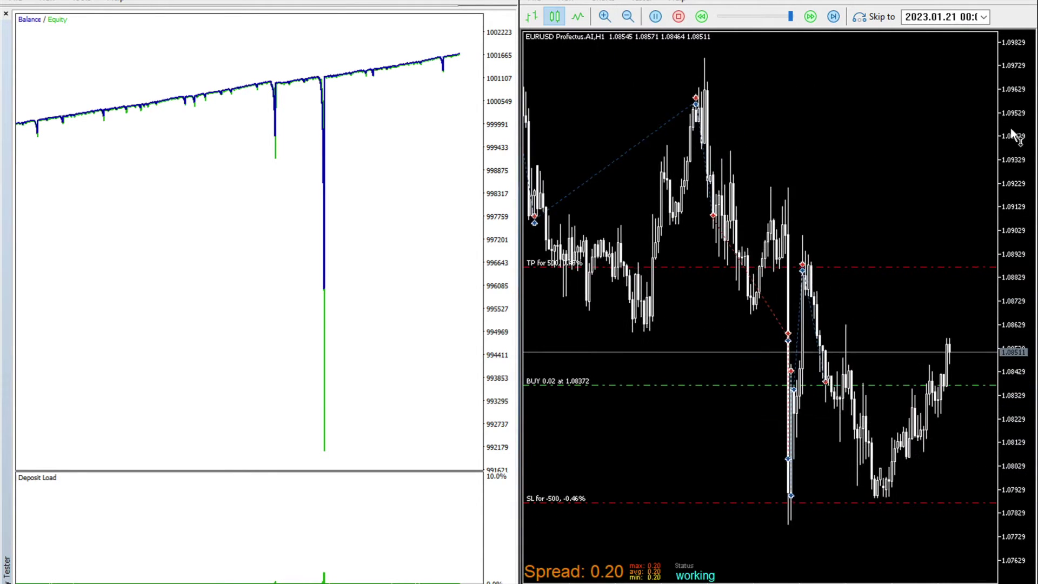
- Pause the running EURUSD visual test and zoom in on the chart's candles
left_click_drag(1010, 132, 1012, 176)
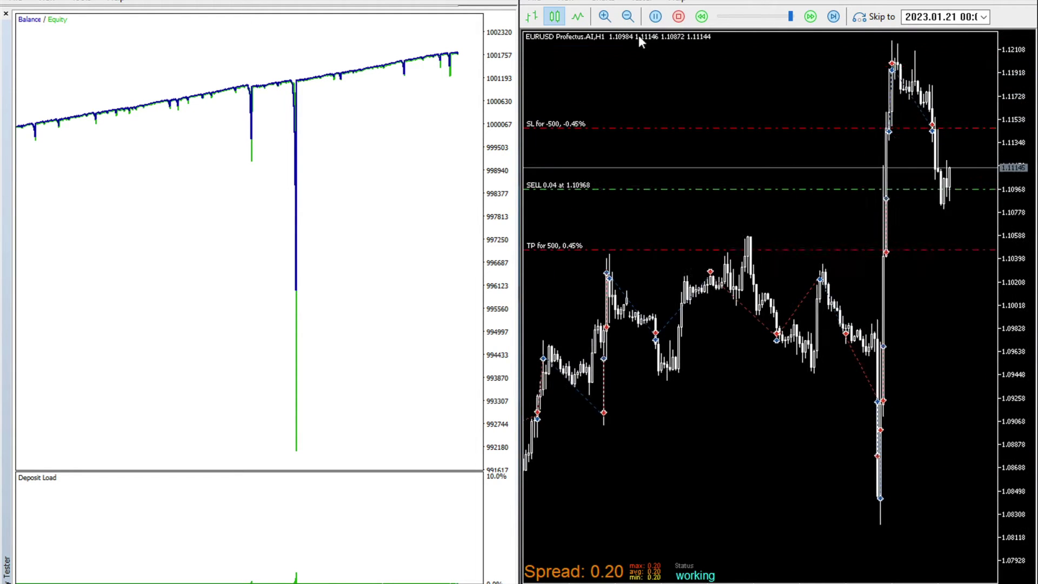
left_click(655, 19)
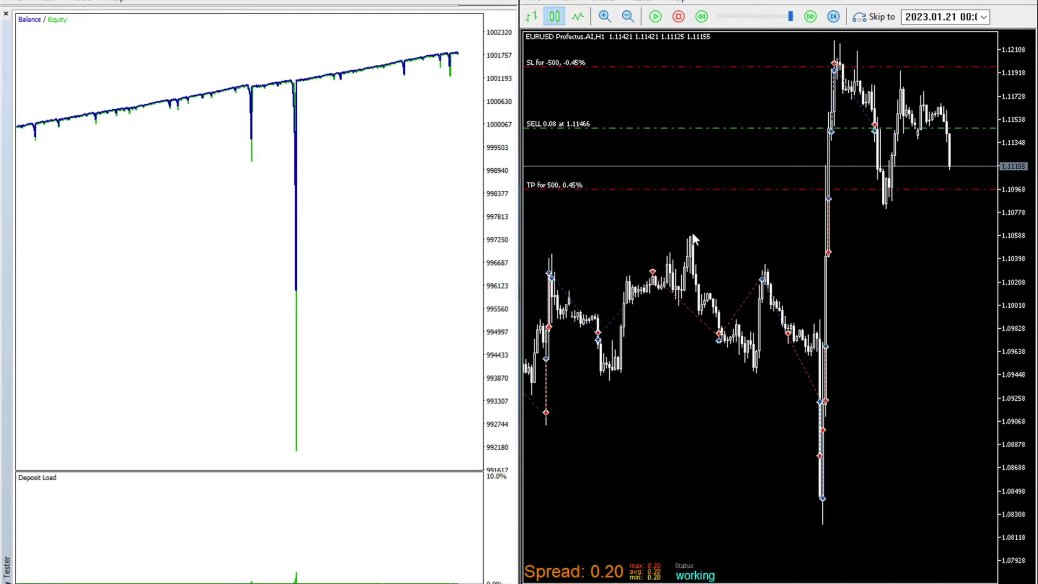
left_click(608, 20)
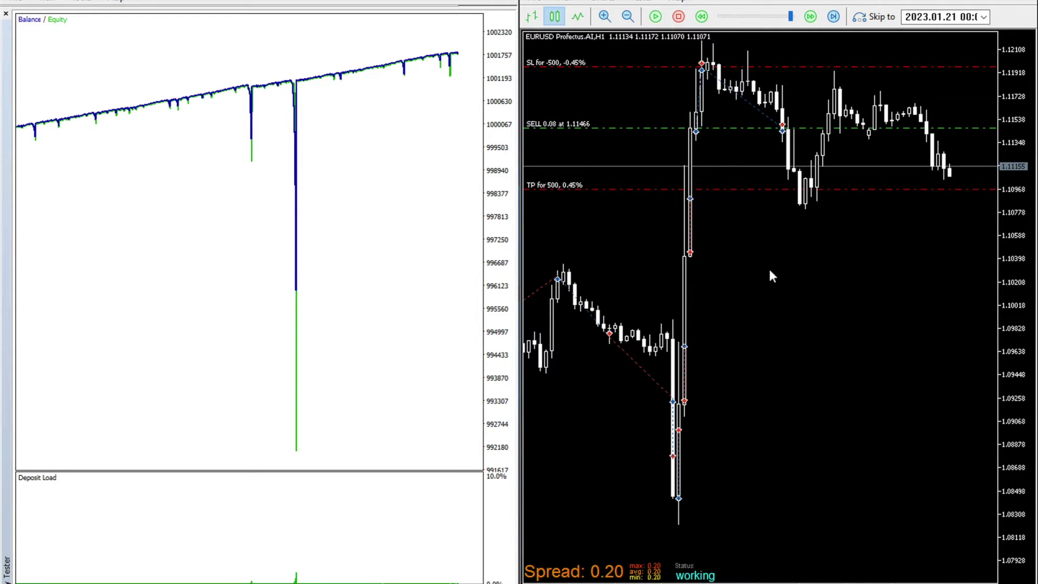
- Examine the earlier trades along the paused EURUSD H1 chart and return to the most recent candles
left_click_drag(1017, 219, 1015, 263)
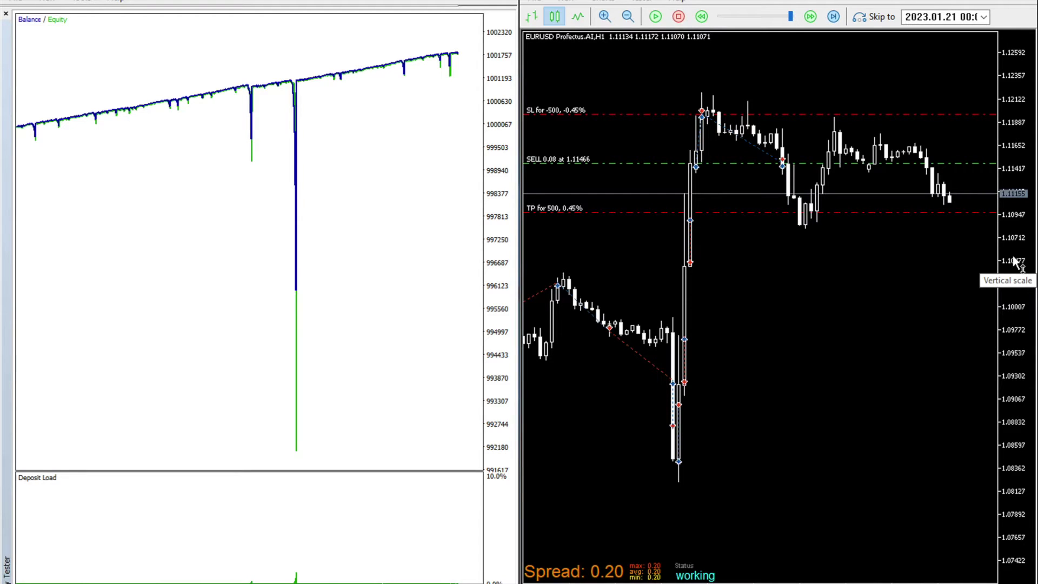
left_click_drag(817, 357, 901, 355)
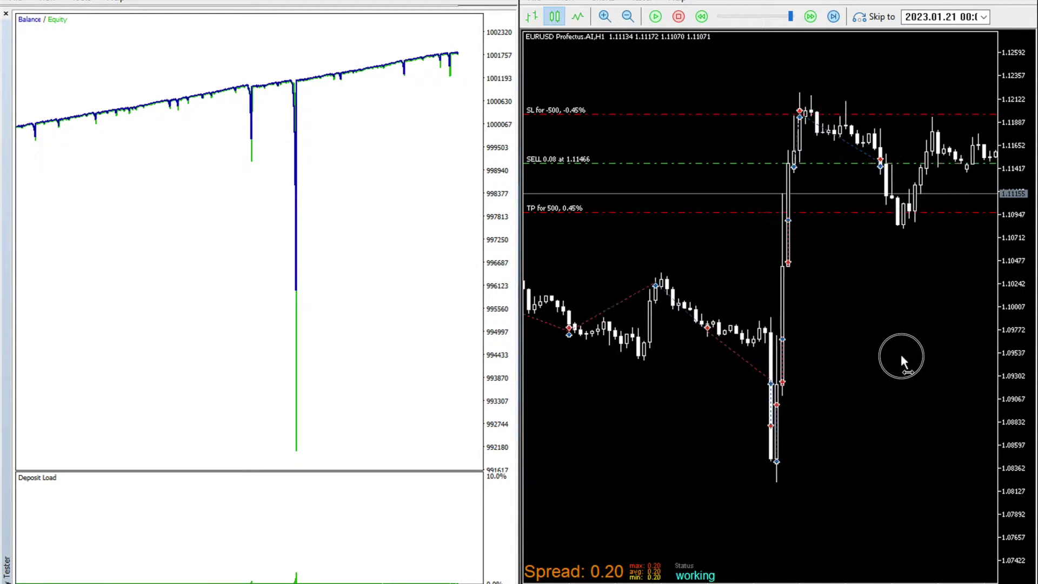
left_click_drag(687, 359, 833, 373)
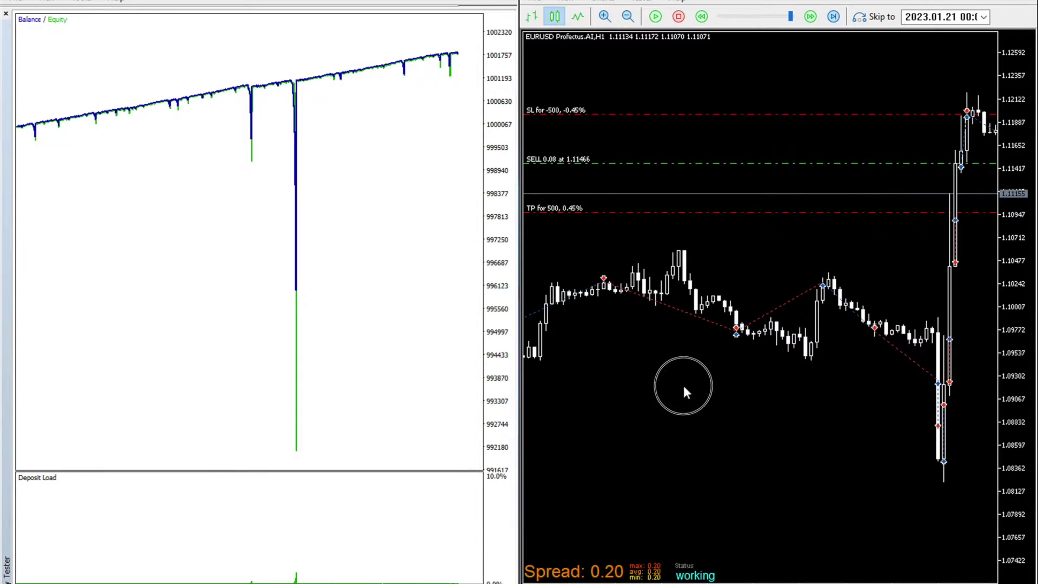
left_click_drag(684, 388, 775, 392)
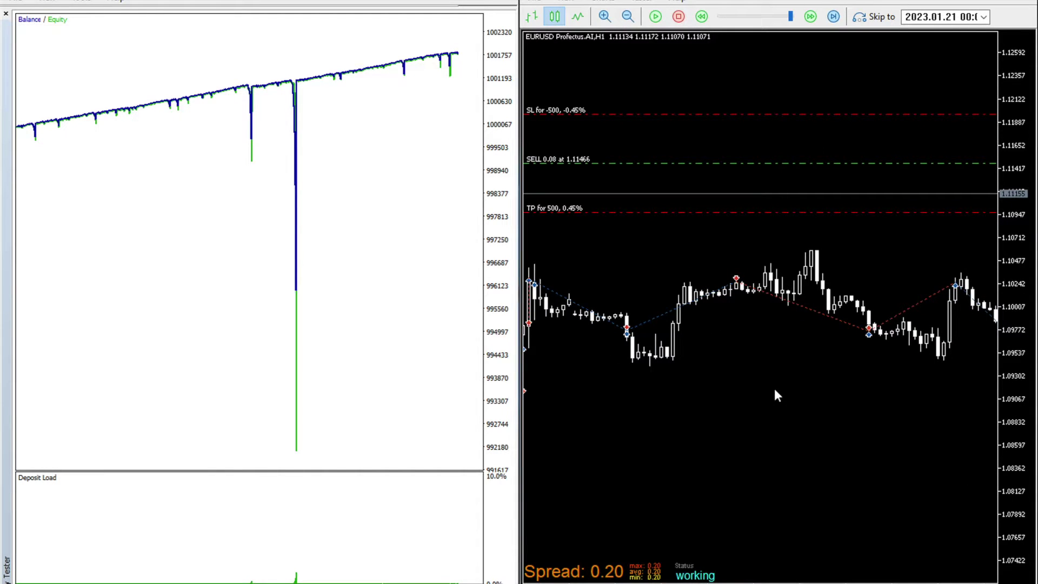
left_click_drag(694, 370, 812, 372)
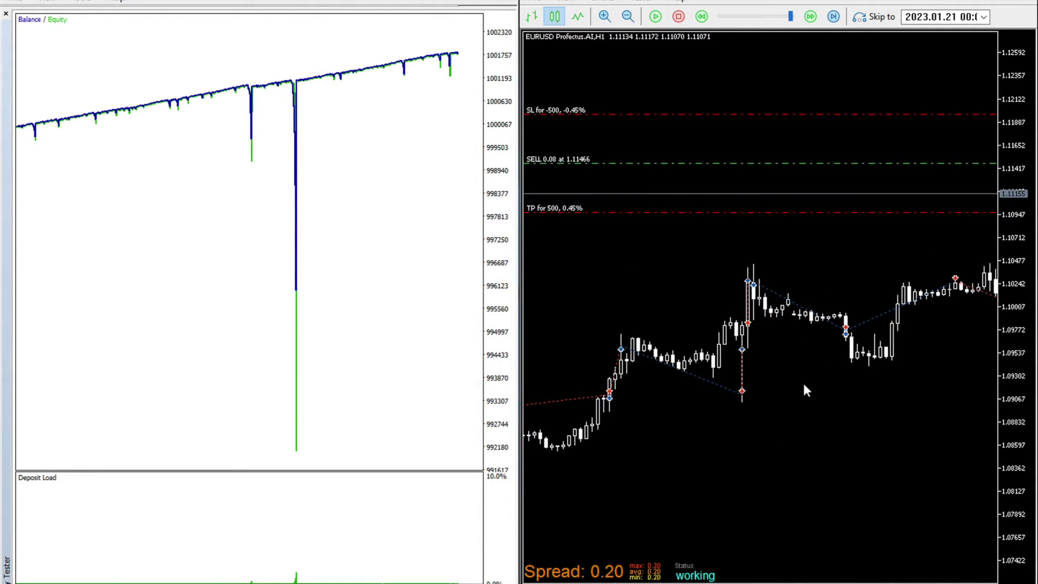
left_click_drag(805, 381, 769, 386)
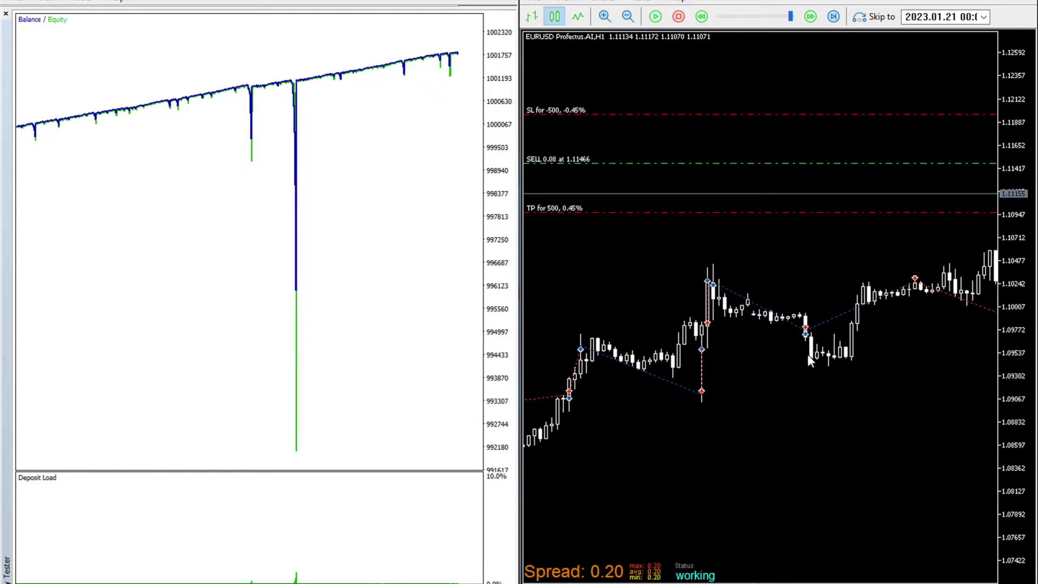
left_click_drag(809, 355, 711, 362)
left_click_drag(851, 356, 700, 369)
left_click_drag(825, 373, 622, 388)
left_click_drag(860, 338, 774, 339)
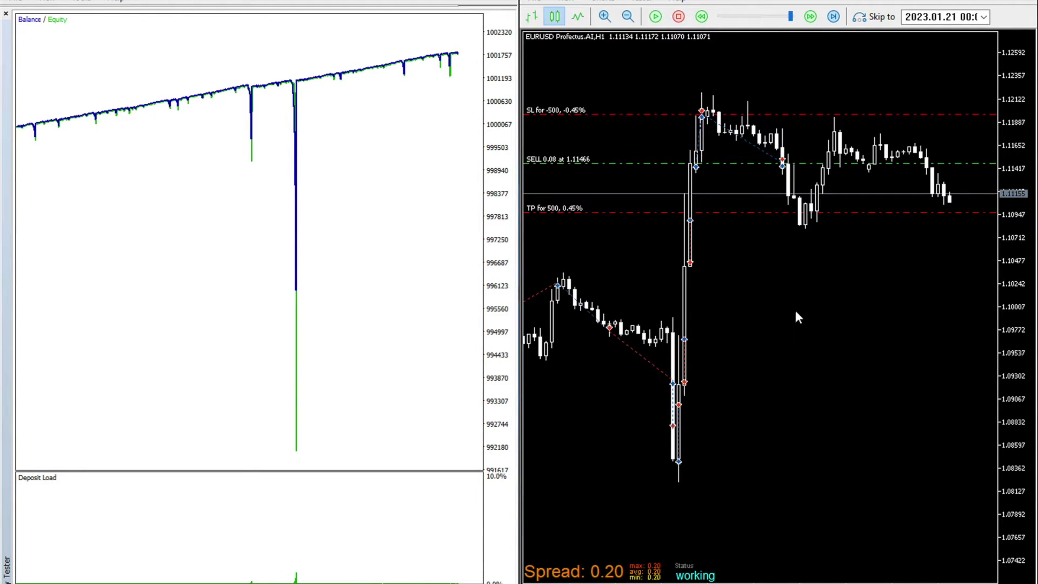
- Resume the visual test and show more price history with smaller candles and a compressed vertical scale
left_click(655, 16)
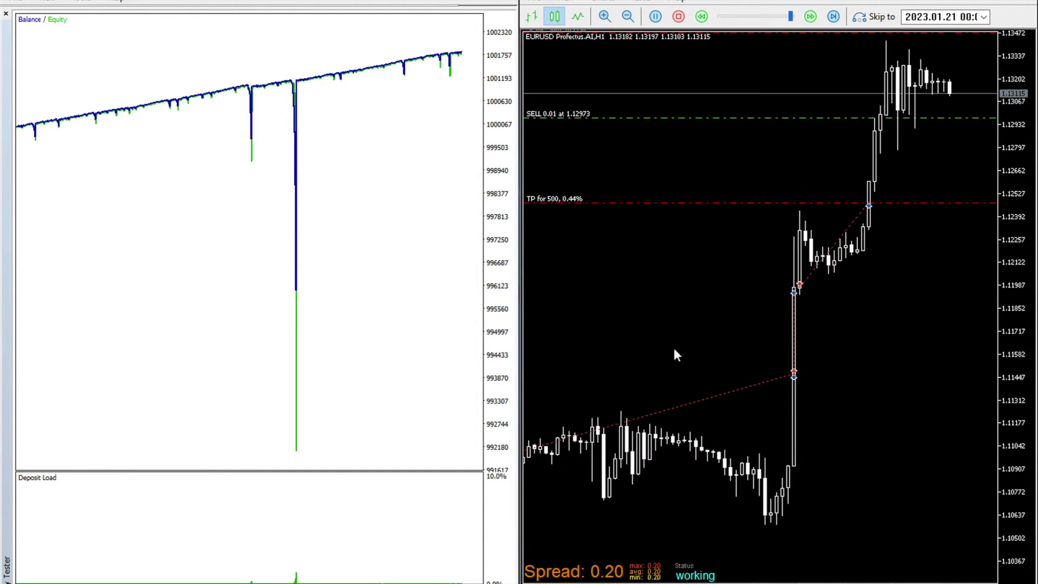
left_click(627, 16)
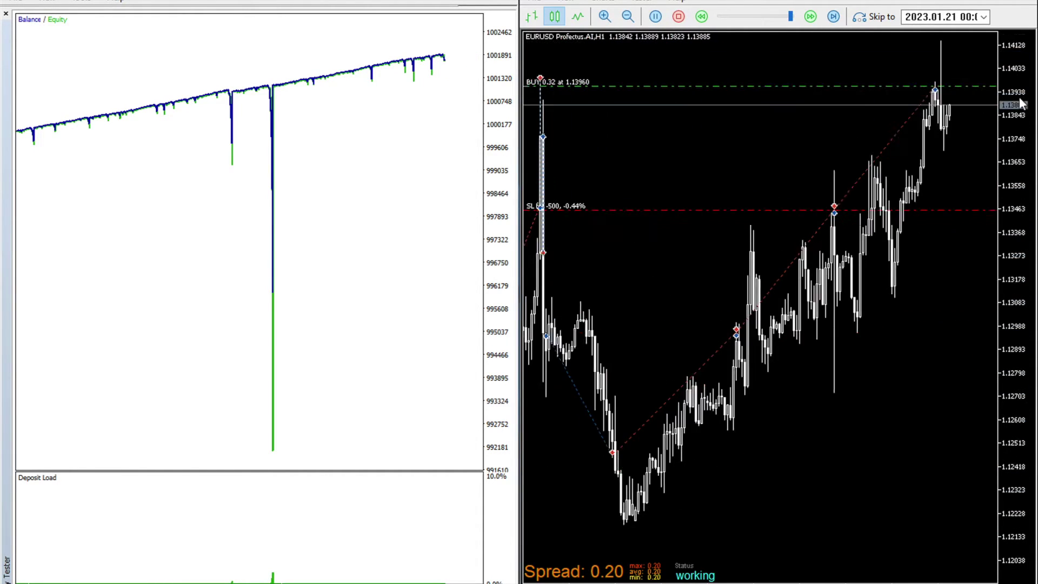
left_click(1014, 152)
left_click_drag(1014, 151, 1012, 278)
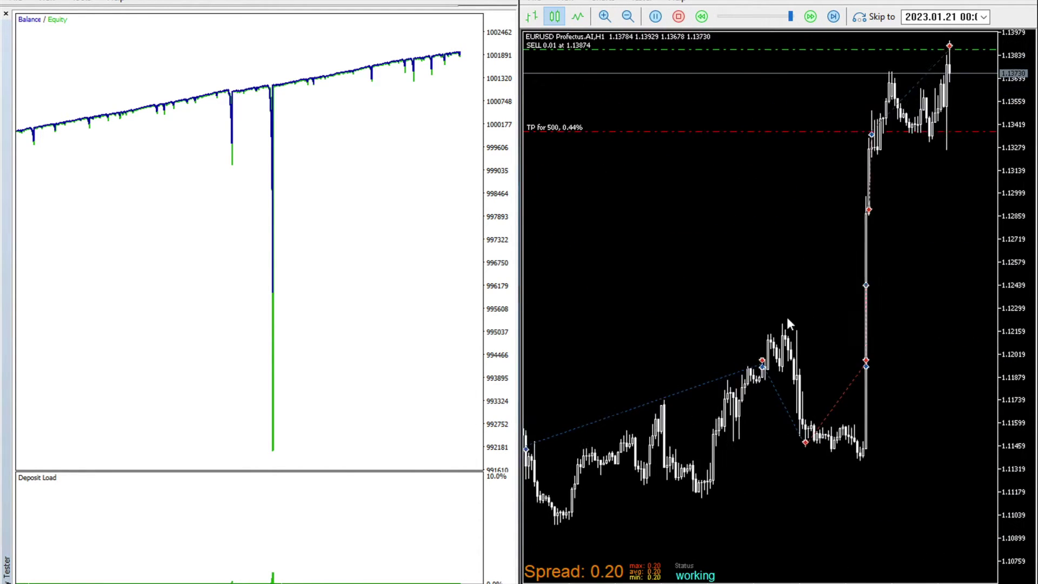
left_click_drag(1023, 222, 1016, 374)
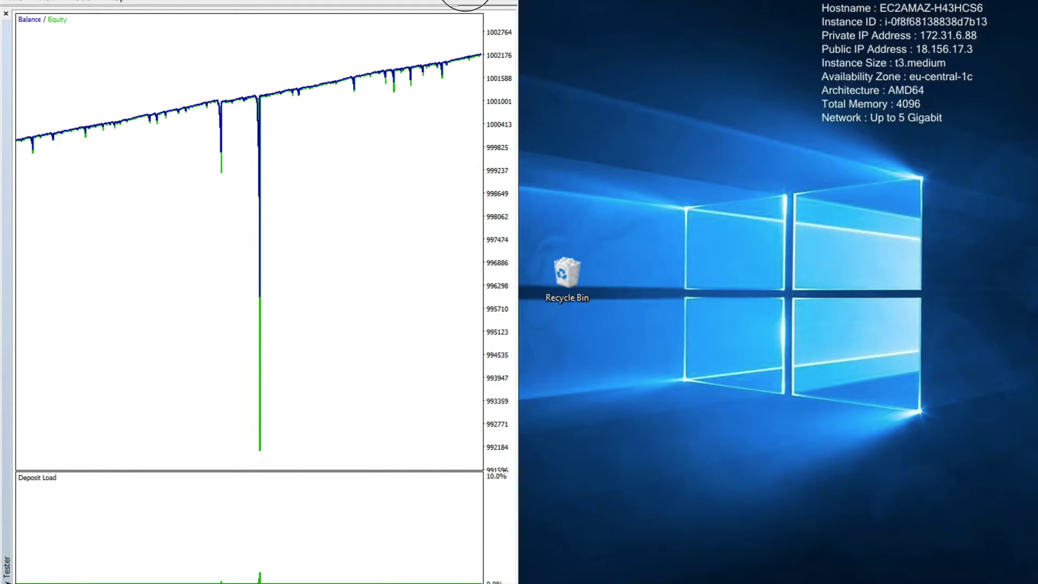
- Load the EURUSD single test results saved on 2023.01.21 18:15:23 in the maximized tester and open their backtest report
left_click(465, 3)
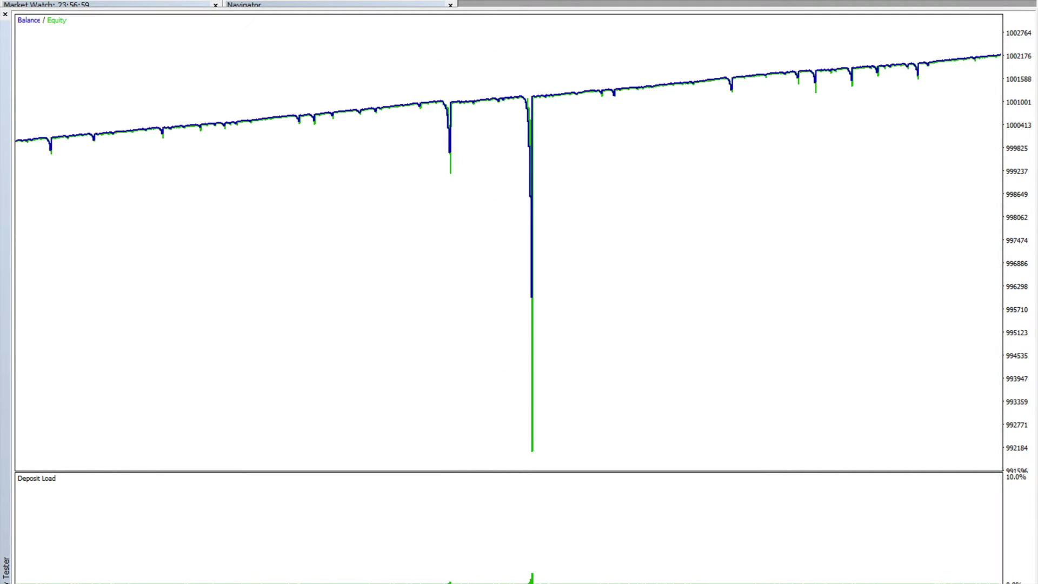
left_click(91, 578)
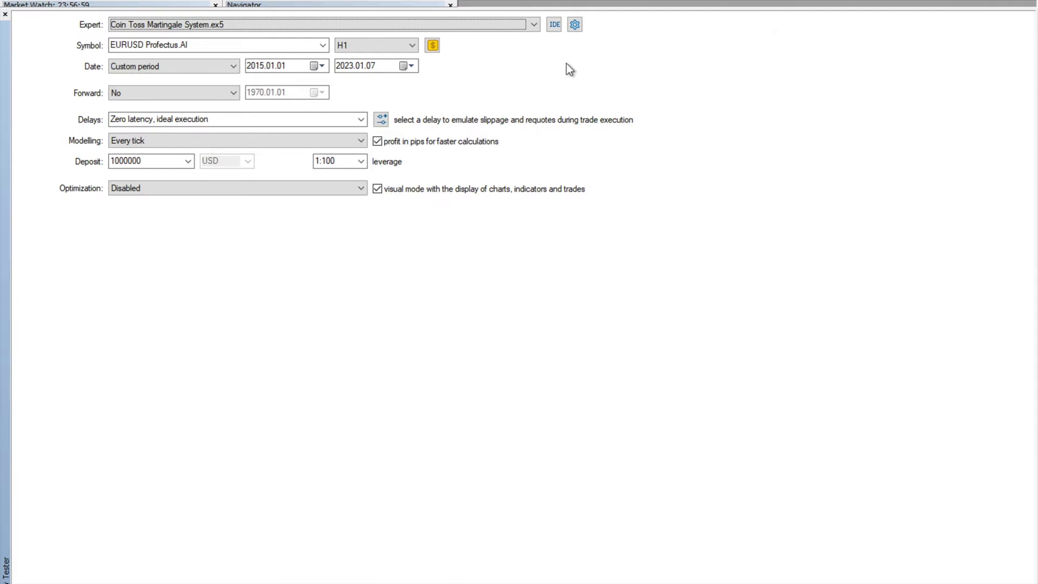
left_click(575, 25)
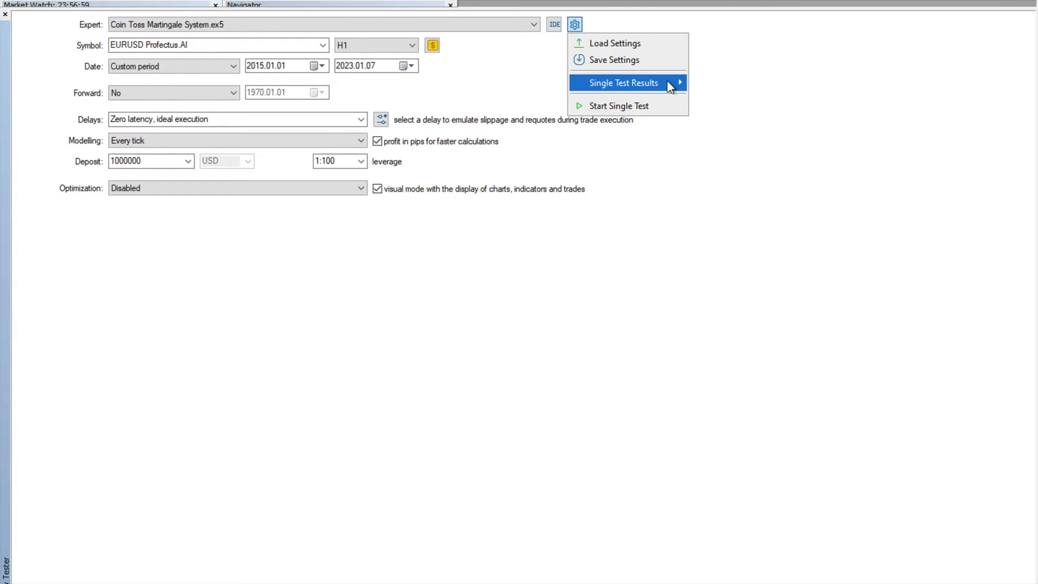
mouse_move(671, 85)
left_click(709, 84)
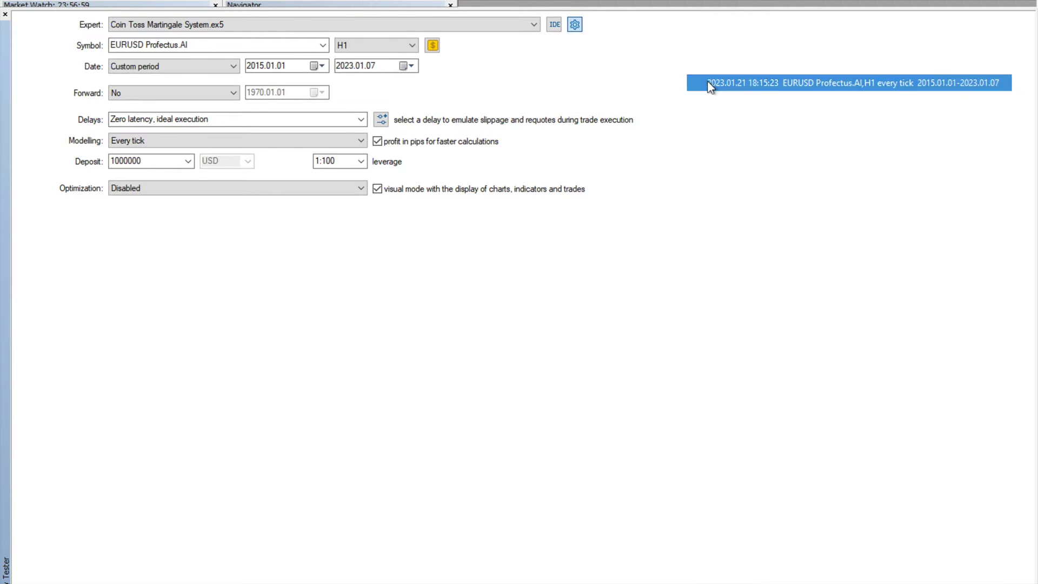
left_click(173, 580)
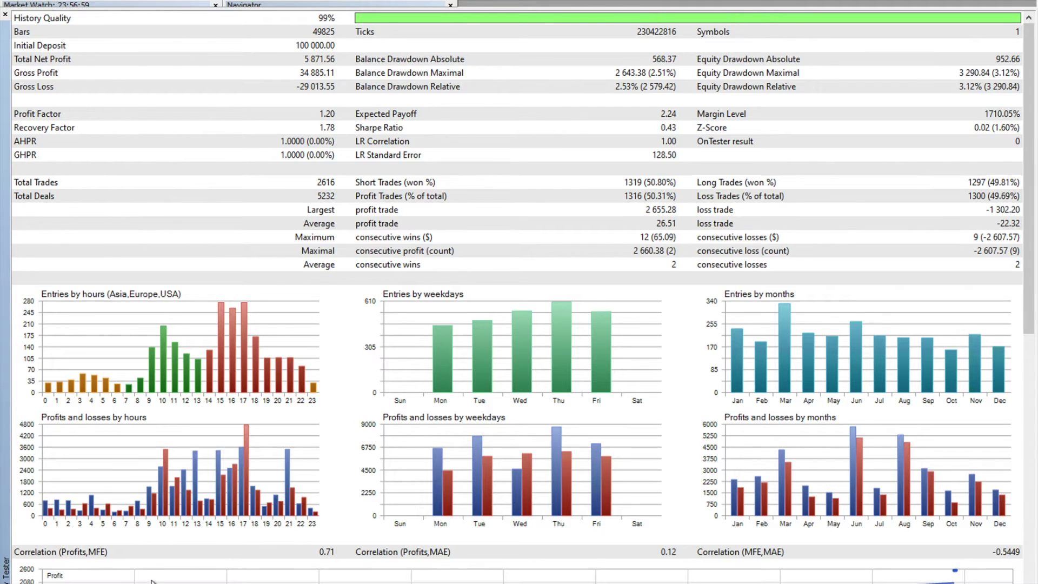
- Review the loaded test's input parameters, comparing the SL_pips and TP_pips values
left_click(275, 364)
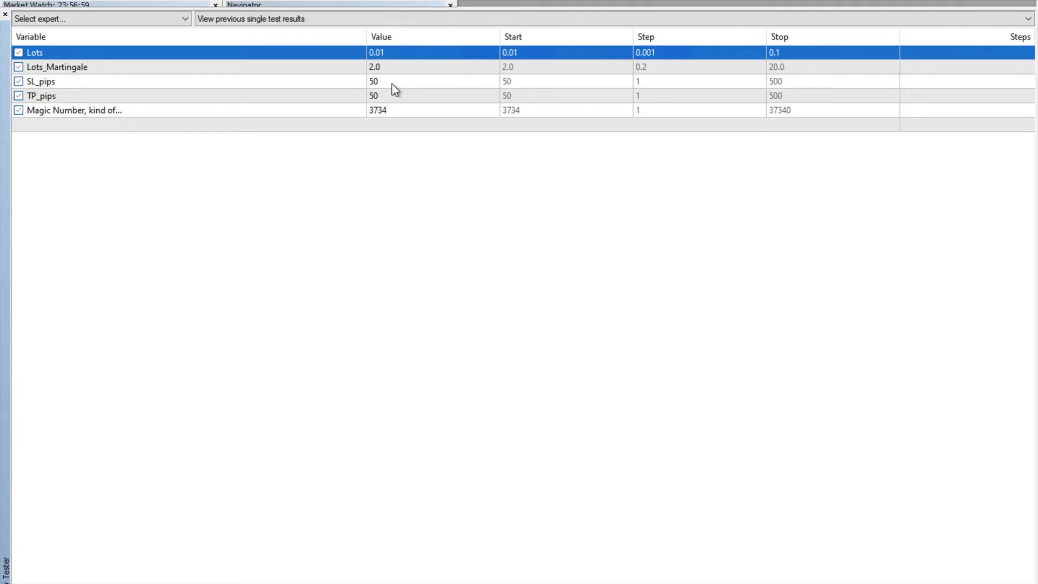
left_click(384, 83)
left_click(385, 94)
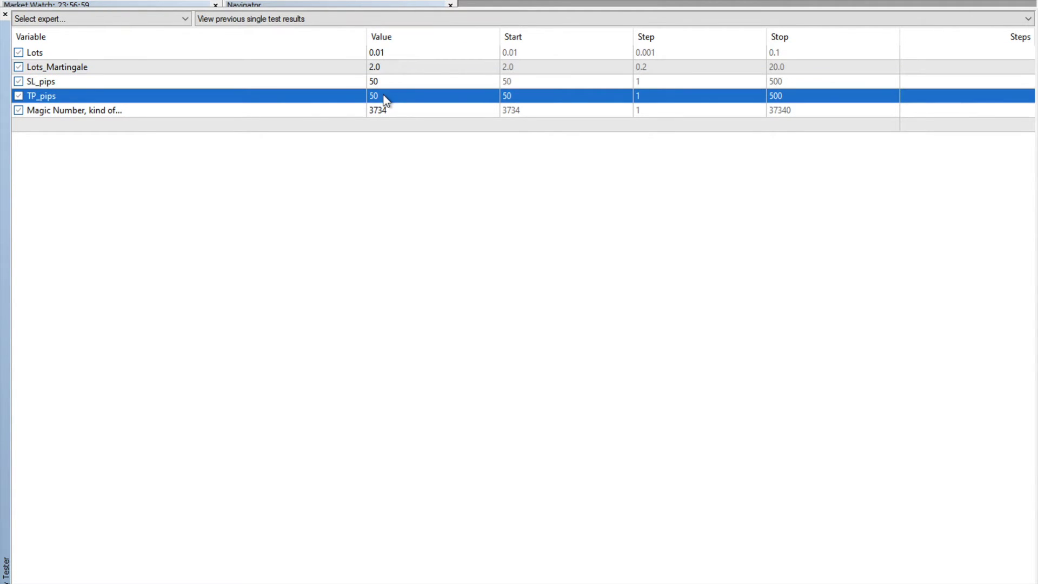
left_click(387, 84)
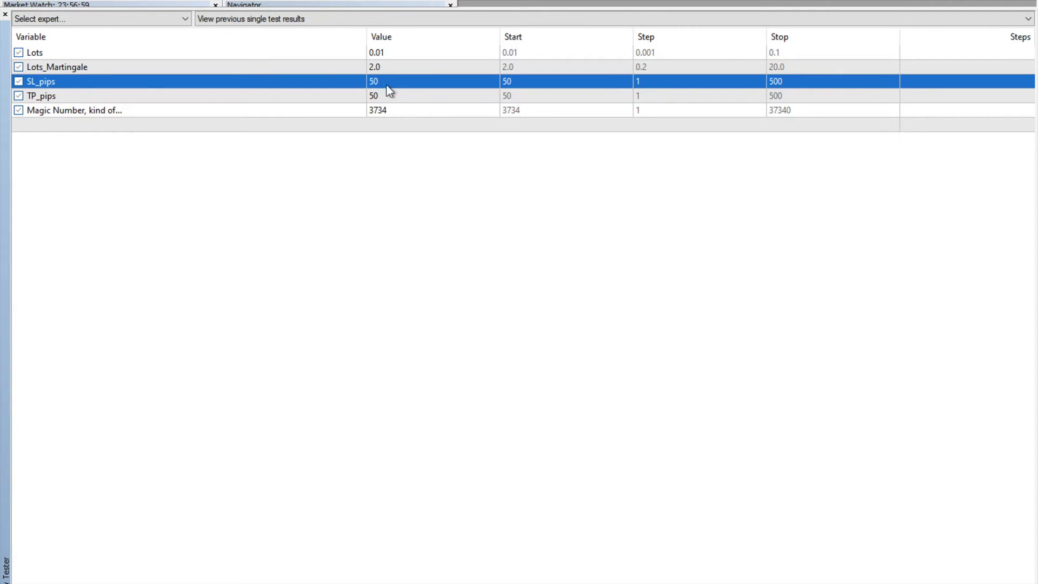
left_click(388, 95)
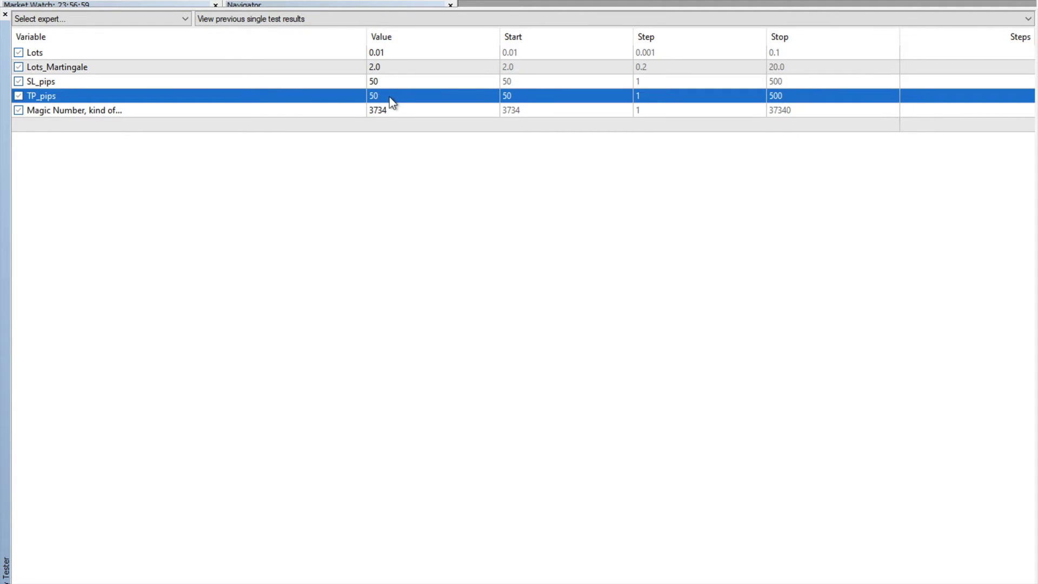
- Check the loaded test's period and deposit settings, and examine the short and long trade win rates in its report
left_click(192, 578)
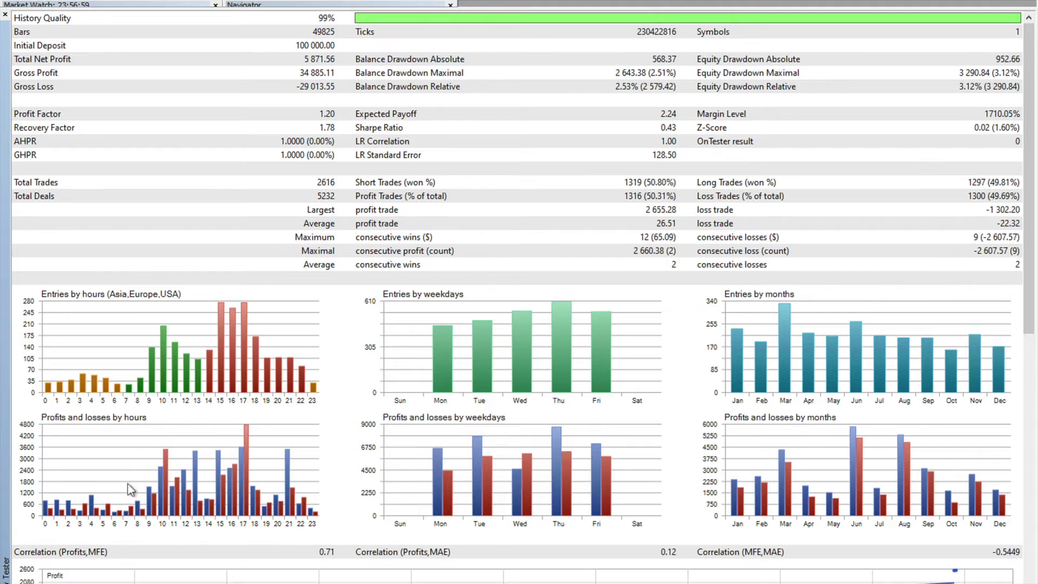
left_click(92, 581)
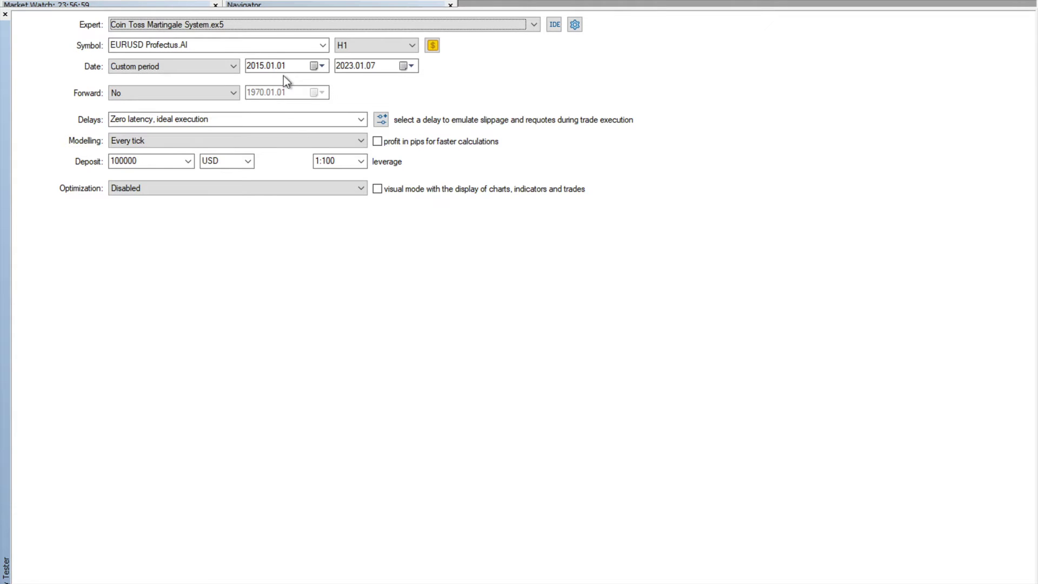
left_click(198, 577)
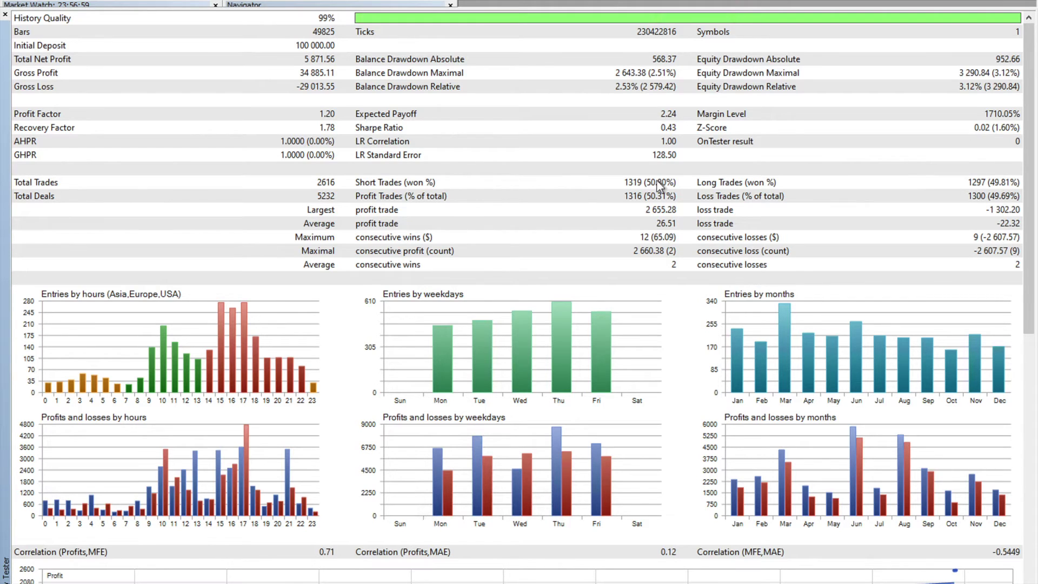
left_click(627, 177)
- Examine the deep drawdowns on the loaded test's balance and equity graph against the backtest statistics
left_click(216, 582)
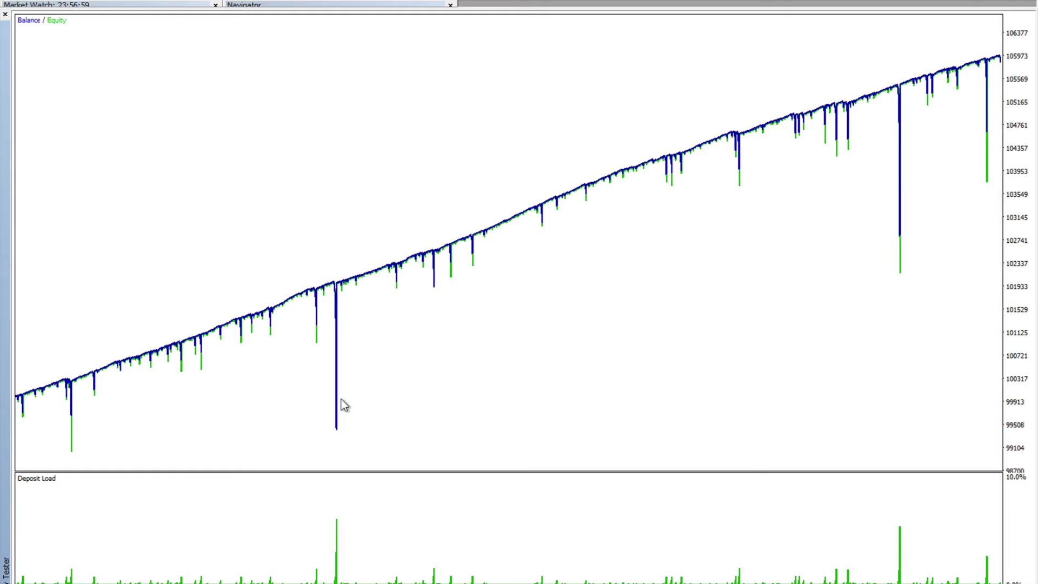
mouse_move(325, 292)
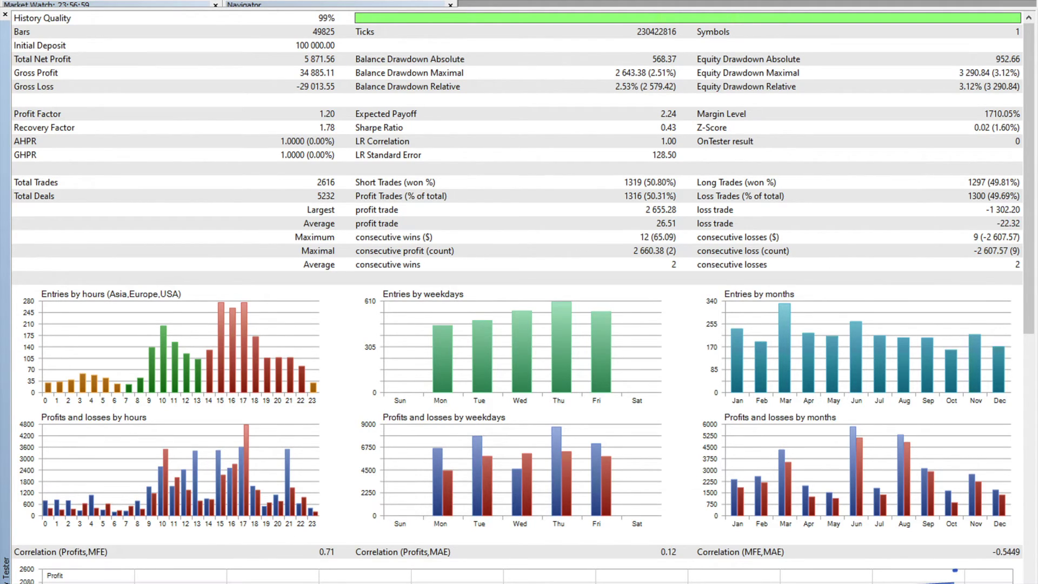
left_click(136, 583)
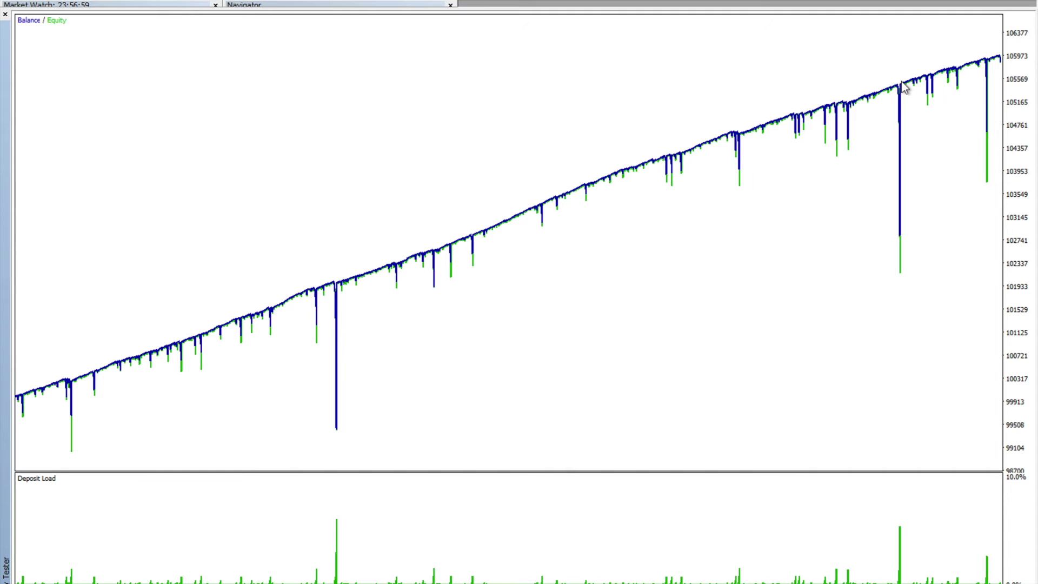
mouse_move(902, 84)
- Switch to the martingale table in Google Sheets and examine the lots and amounts of the first nine bets
key("ctrl+Right")
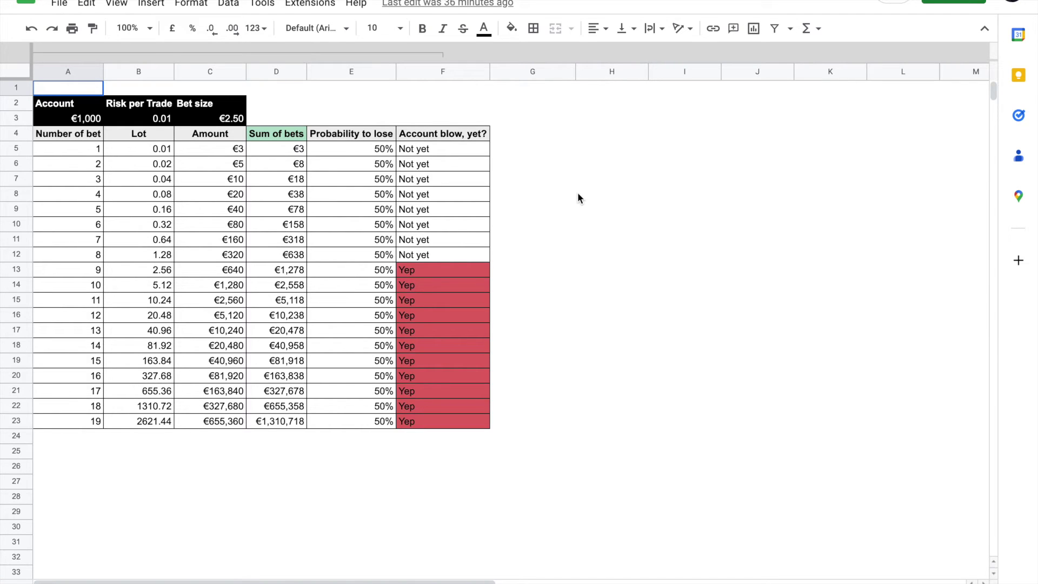
left_click_drag(76, 106, 448, 436)
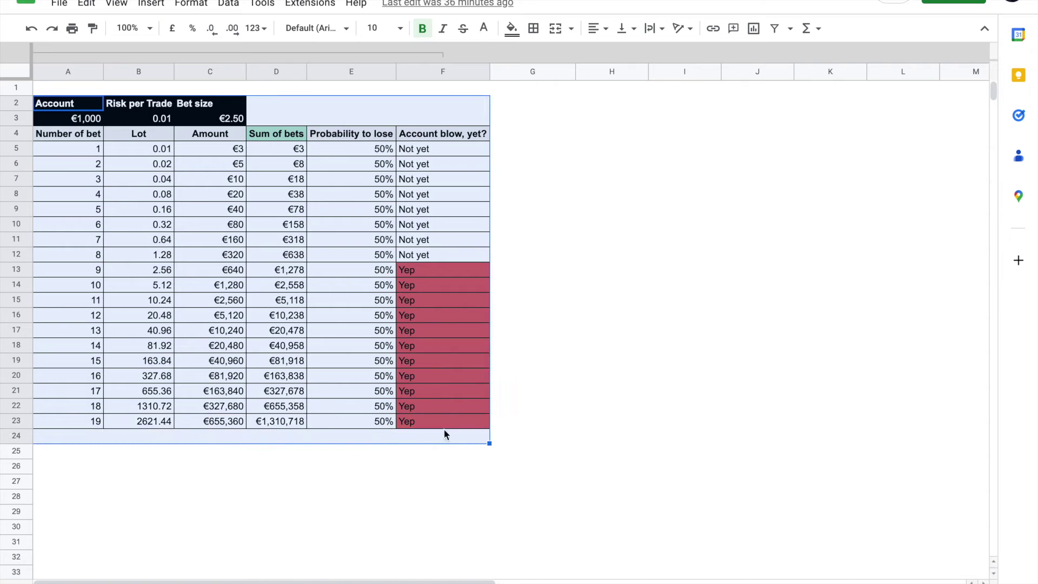
left_click(163, 163)
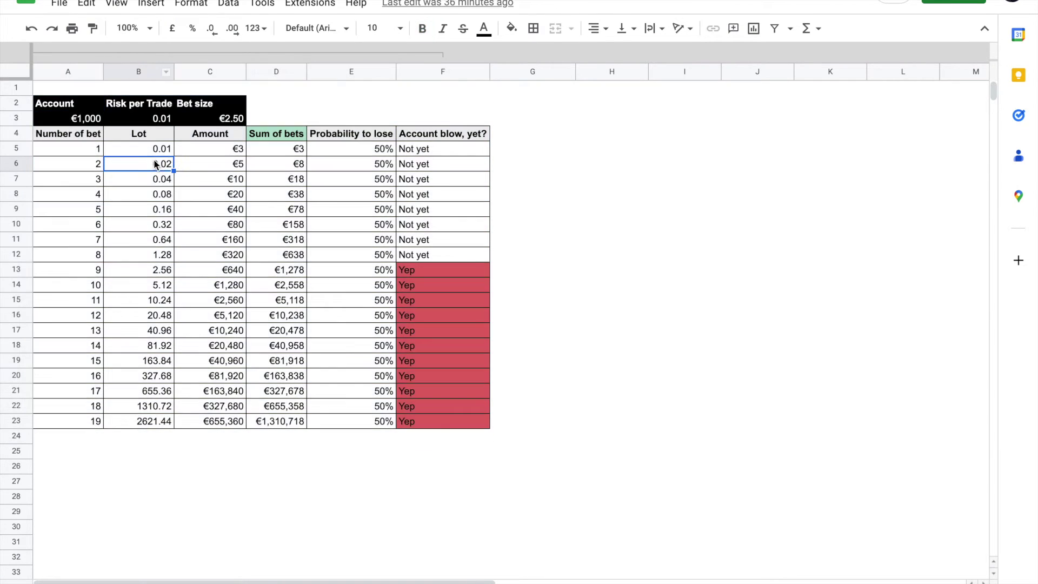
left_click_drag(164, 154, 216, 273)
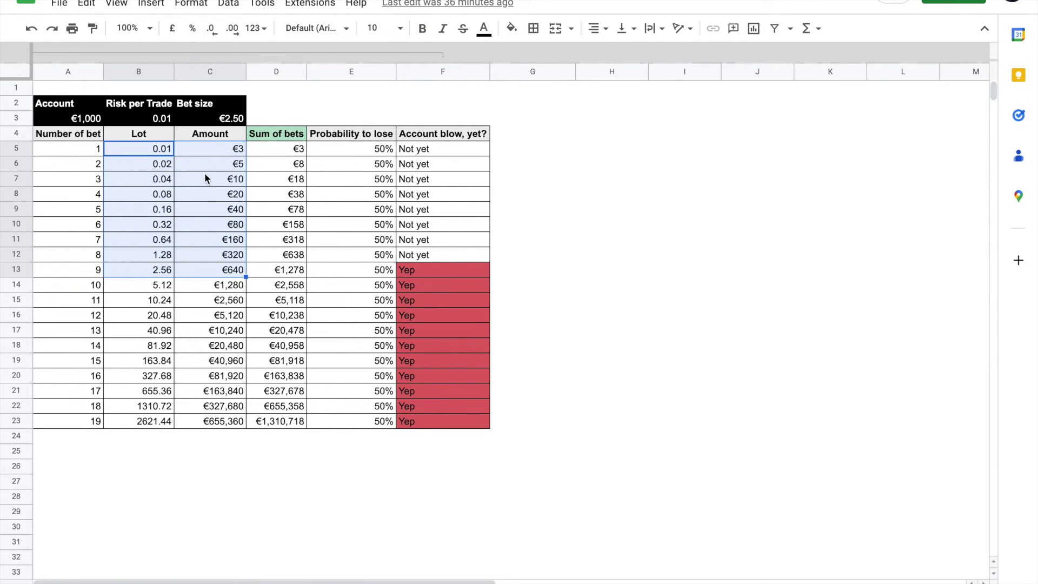
left_click(199, 165)
- Inspect the Risk per Trade and Bet size cells in relation to the bet progression below them
left_click(150, 121)
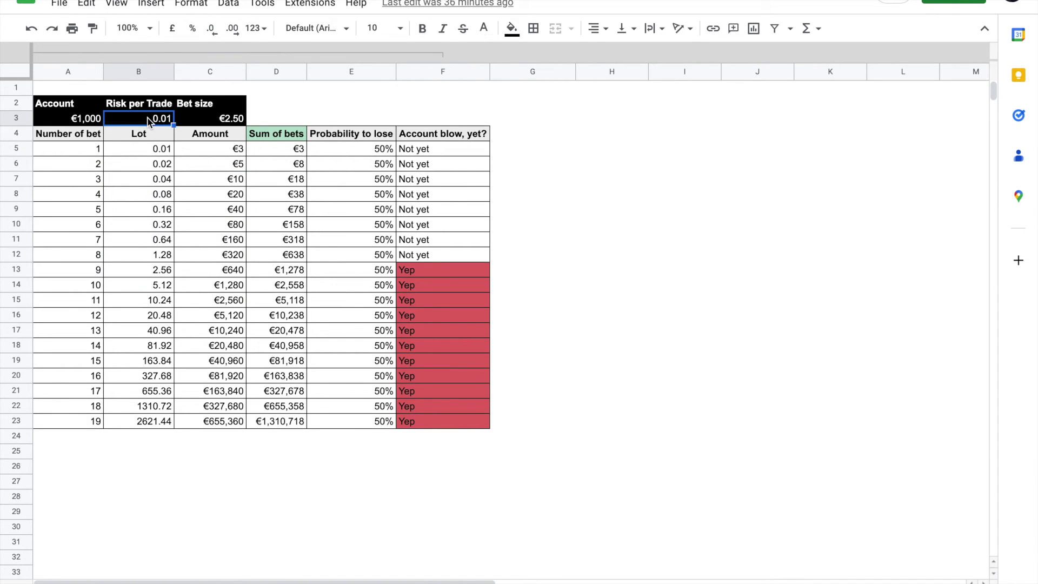
left_click_drag(149, 121, 218, 245)
left_click(161, 123)
left_click(219, 119)
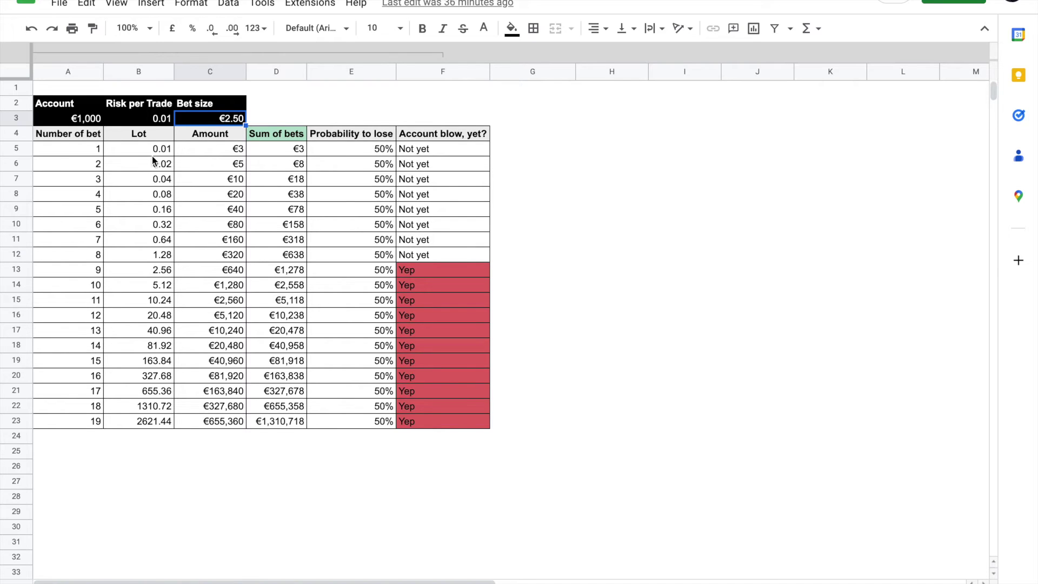
- Set the Account amount in cell A3 to €1,000,000
left_click(163, 120)
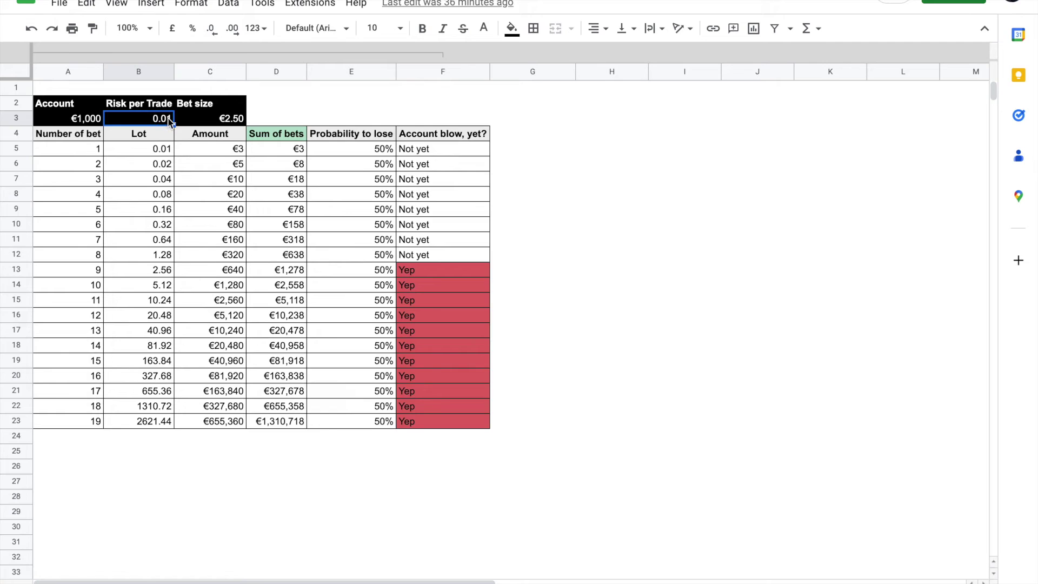
left_click(89, 124)
double_click(90, 123)
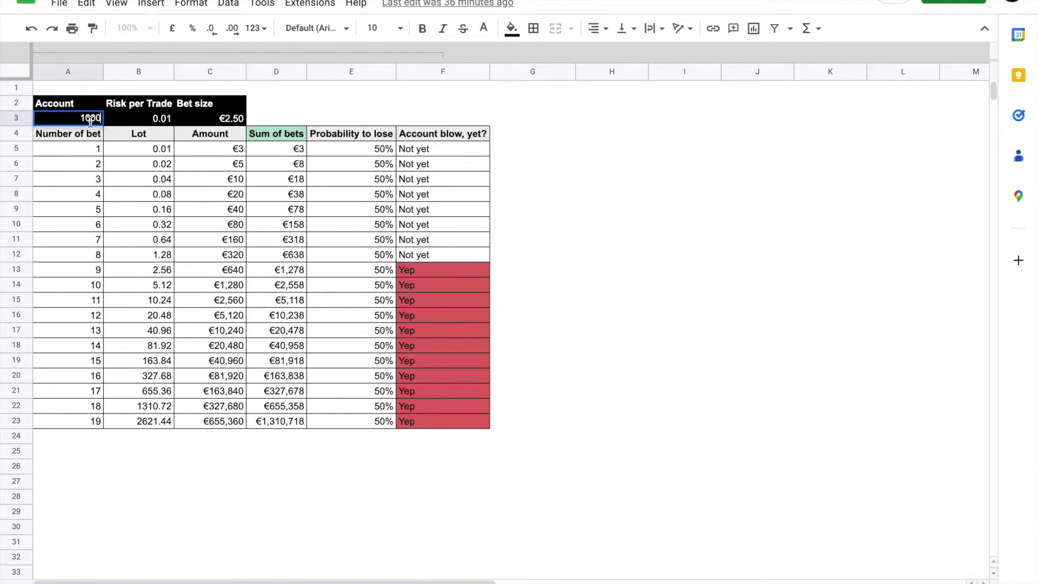
type("000")
key("Return")
- Reduce the Account amount in cell A3 to €100,000
left_click(86, 119)
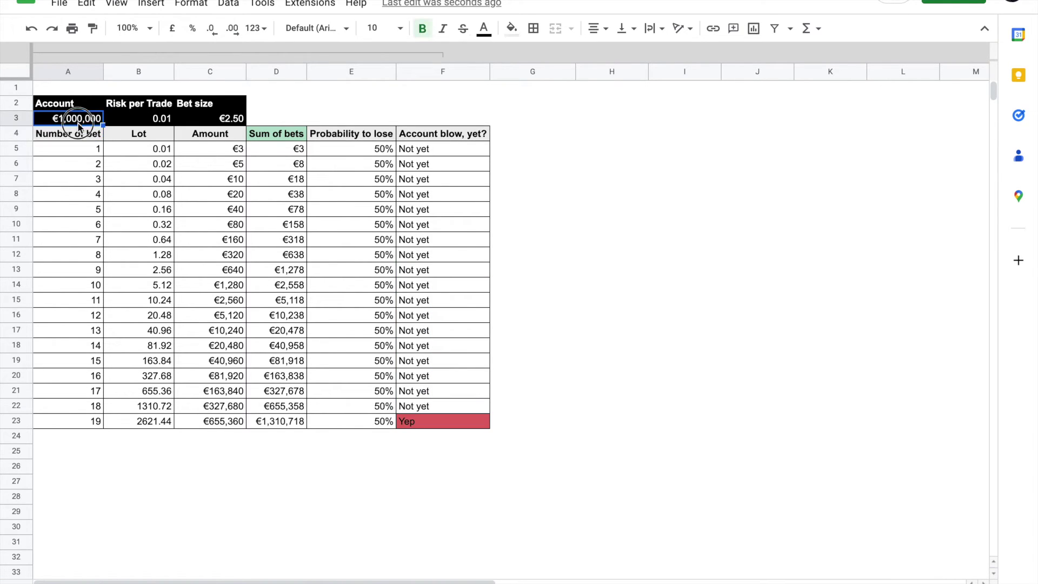
double_click(86, 118)
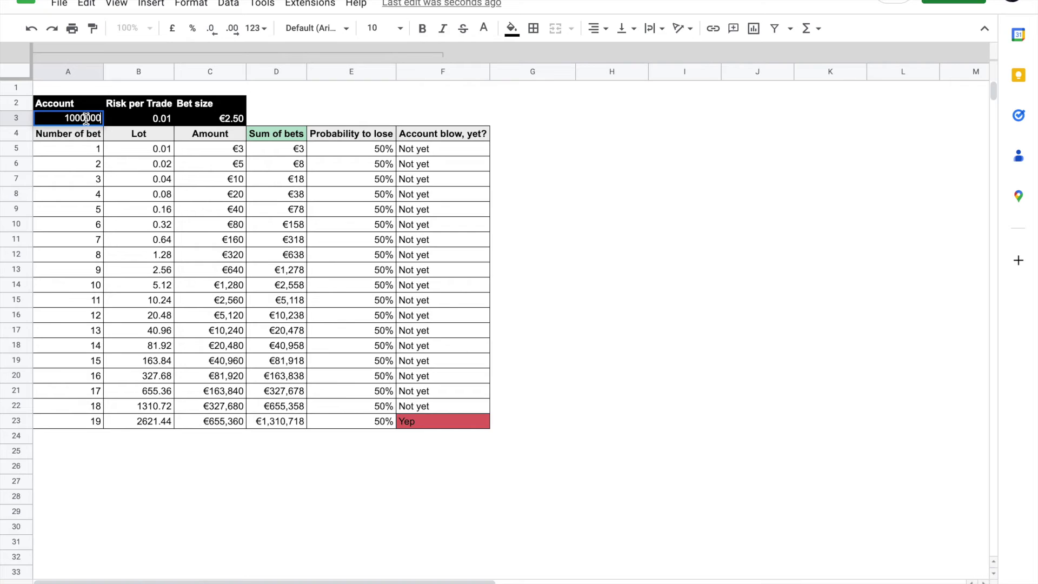
key("BackSpace")
key("Return")
- Examine the lots, amounts and account-blow status of bets 8 to 15, starting from the first bet's lot
left_click(135, 173)
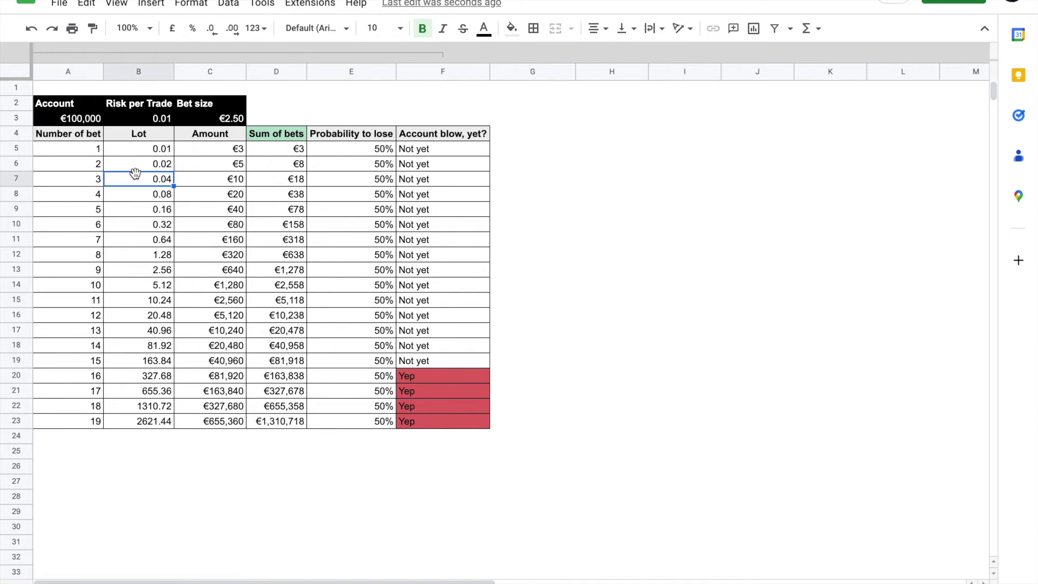
left_click(165, 153)
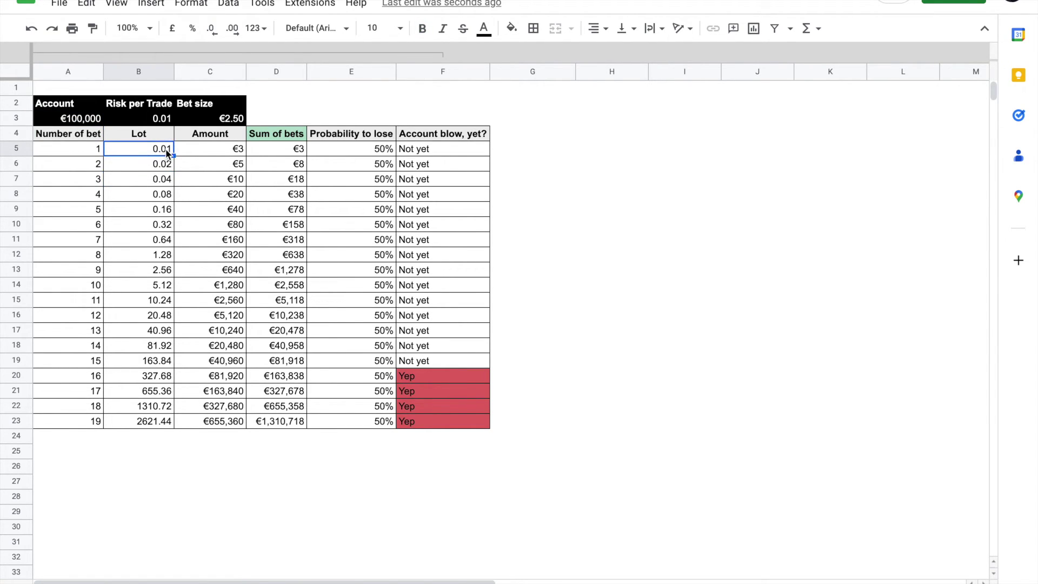
left_click_drag(88, 269, 431, 260)
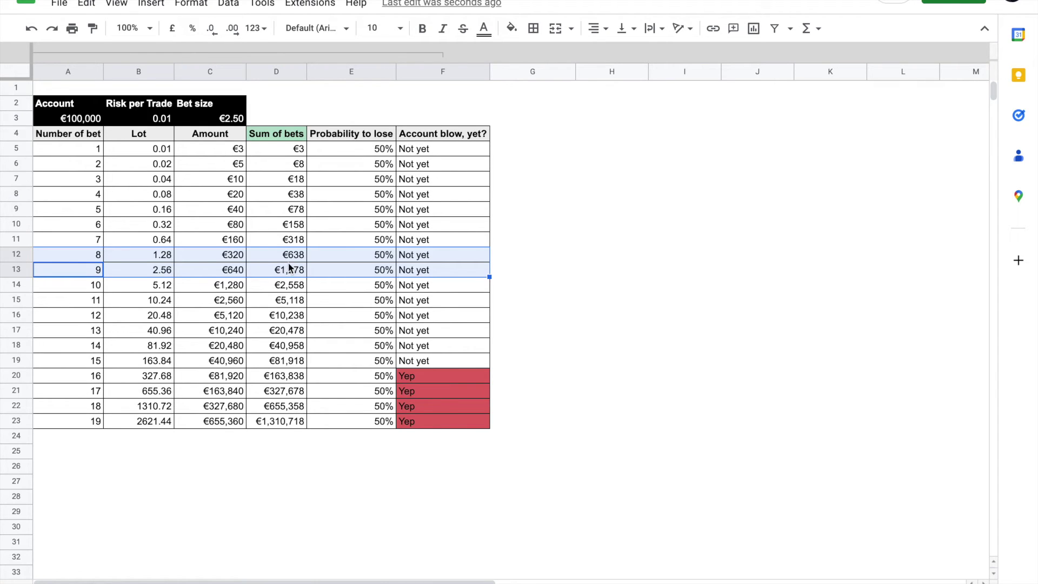
left_click_drag(426, 286, 79, 260)
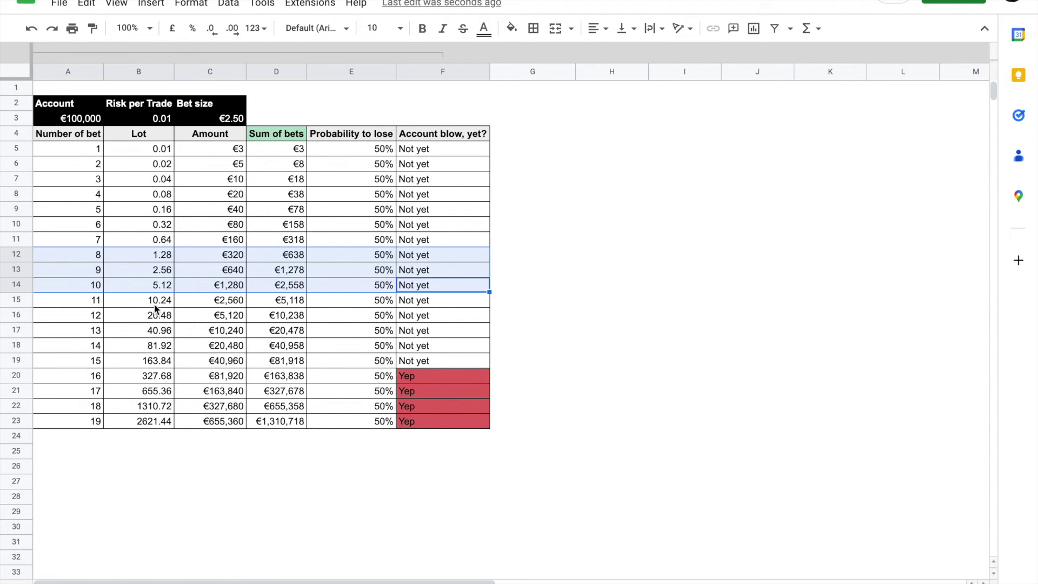
left_click(86, 302)
left_click_drag(93, 326, 424, 365)
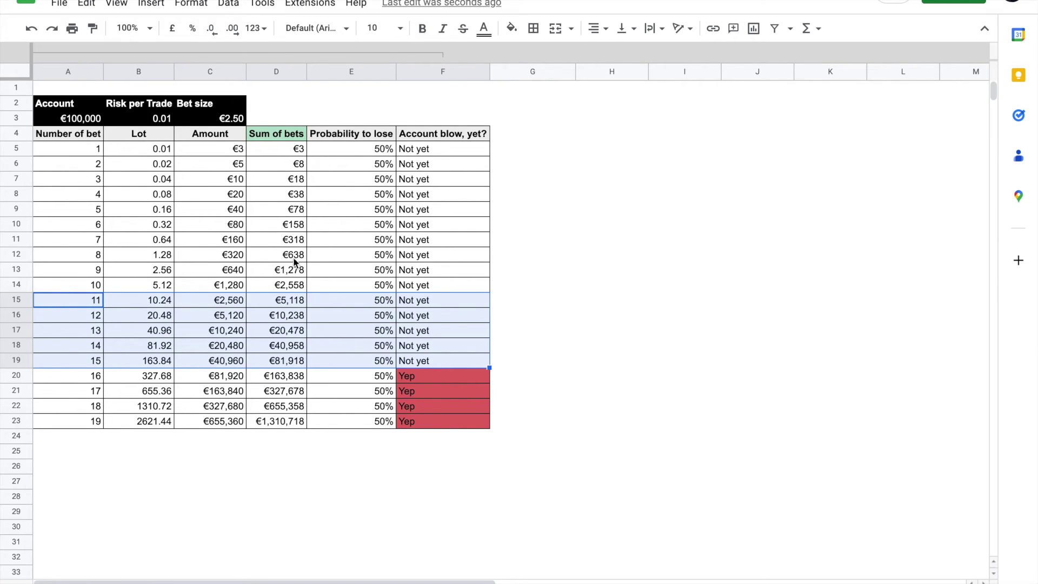
- Follow the growth of the Sum of bets column row by row from bet 9 to bet 15
left_click(296, 275)
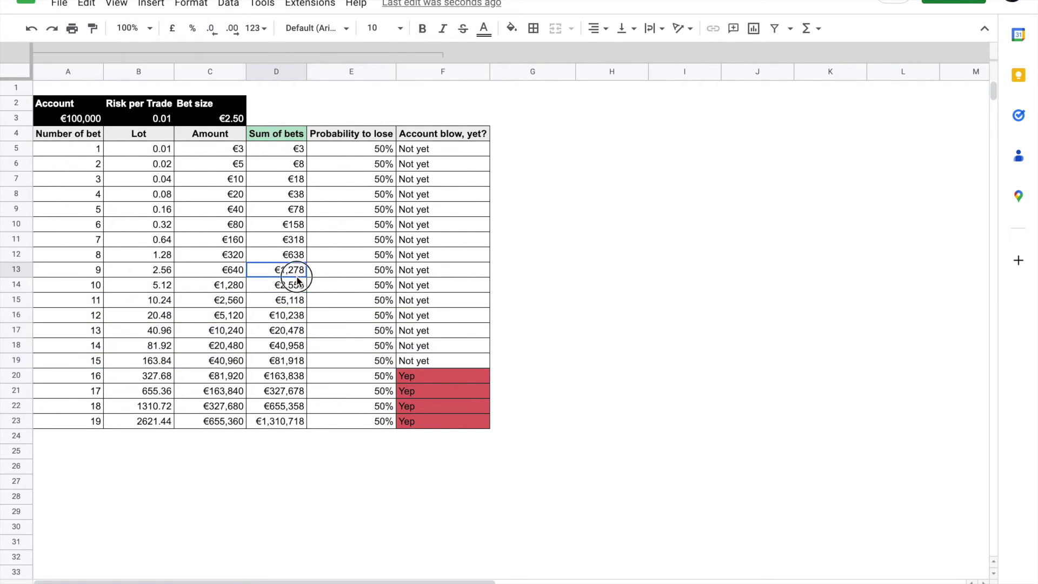
left_click(297, 284)
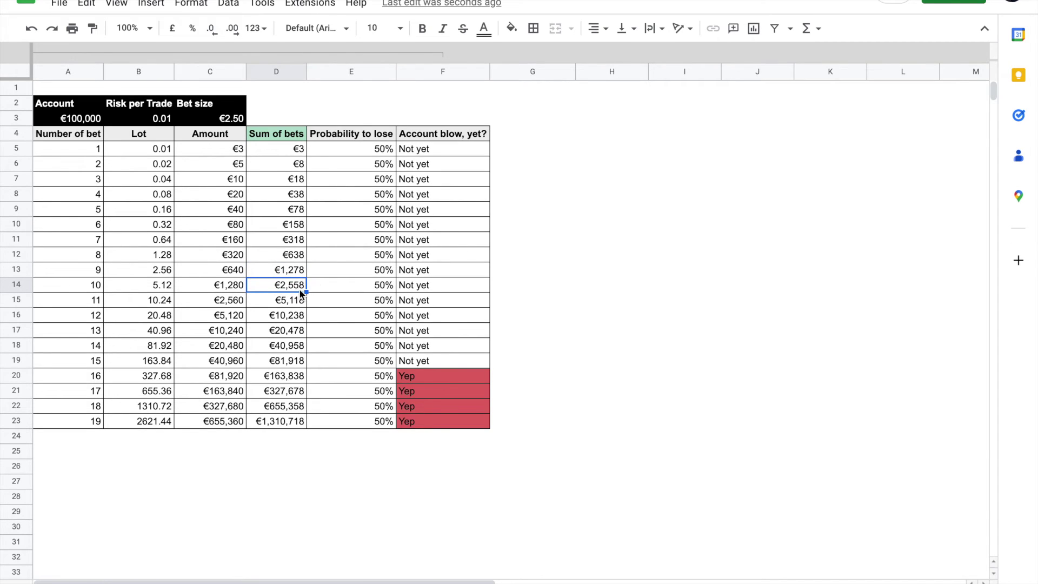
left_click(290, 301)
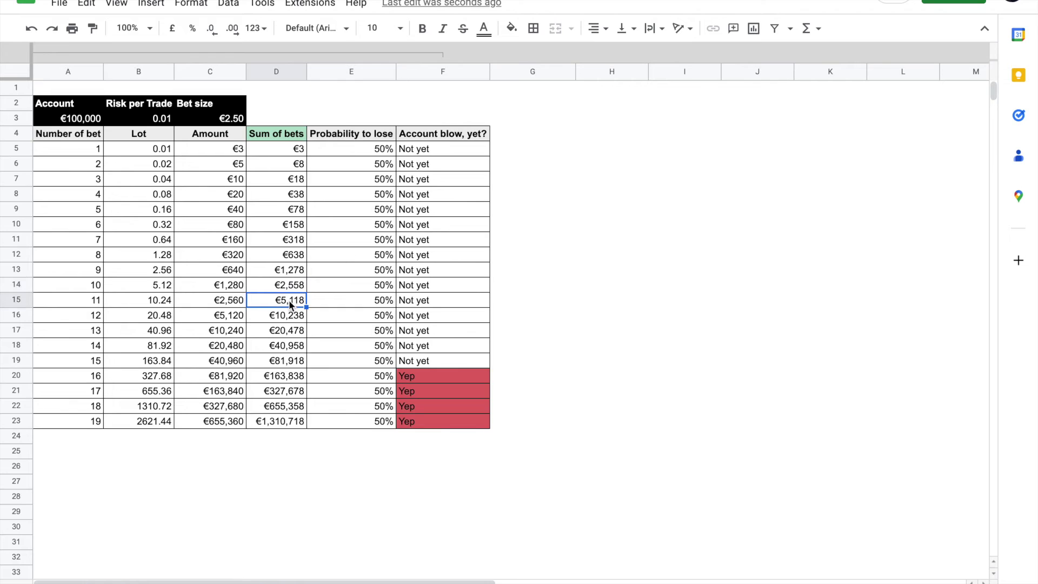
left_click(286, 316)
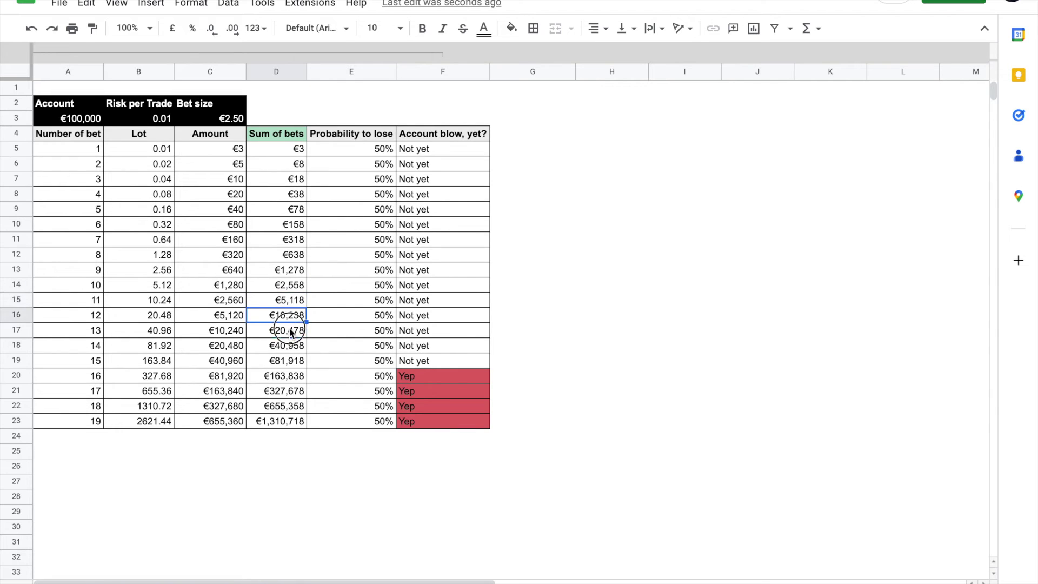
left_click(290, 330)
left_click(291, 351)
left_click(292, 361)
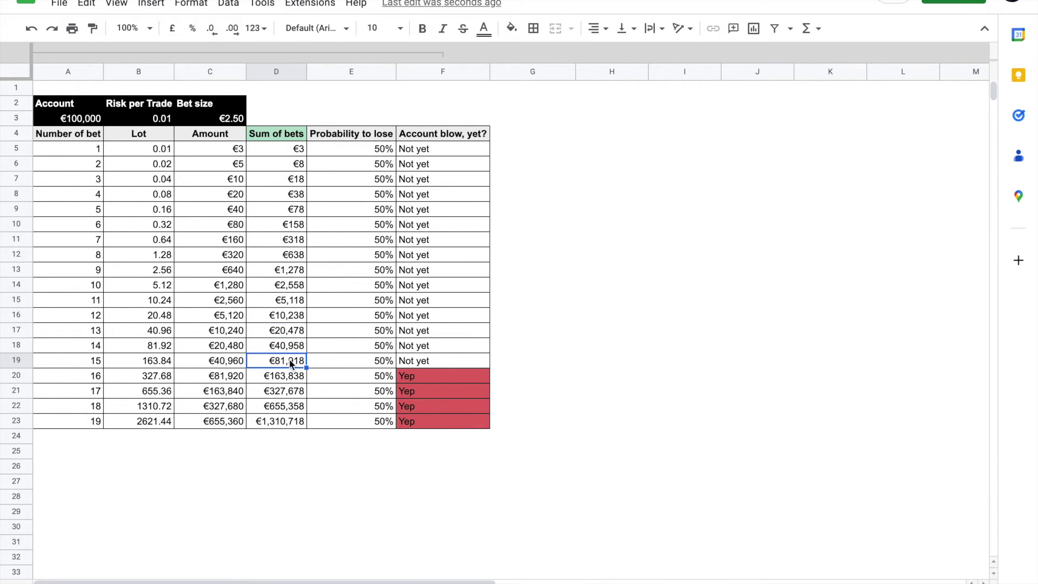
- Compare the lots and amounts of bets 13 to 15 with the cumulative Sum of bets column
left_click_drag(89, 361, 389, 341)
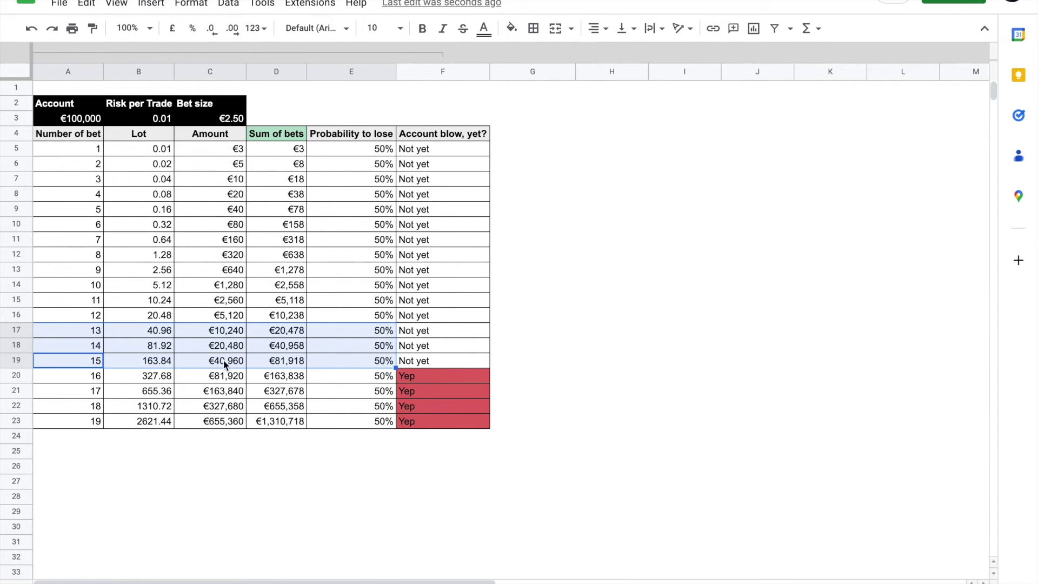
left_click_drag(276, 361, 287, 165)
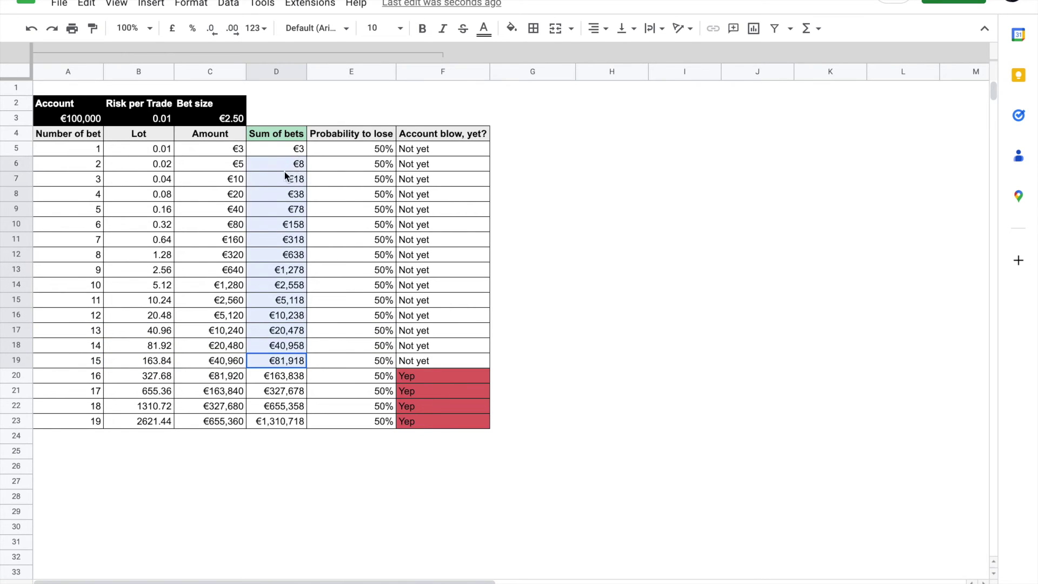
left_click_drag(285, 375, 289, 406)
left_click(277, 361)
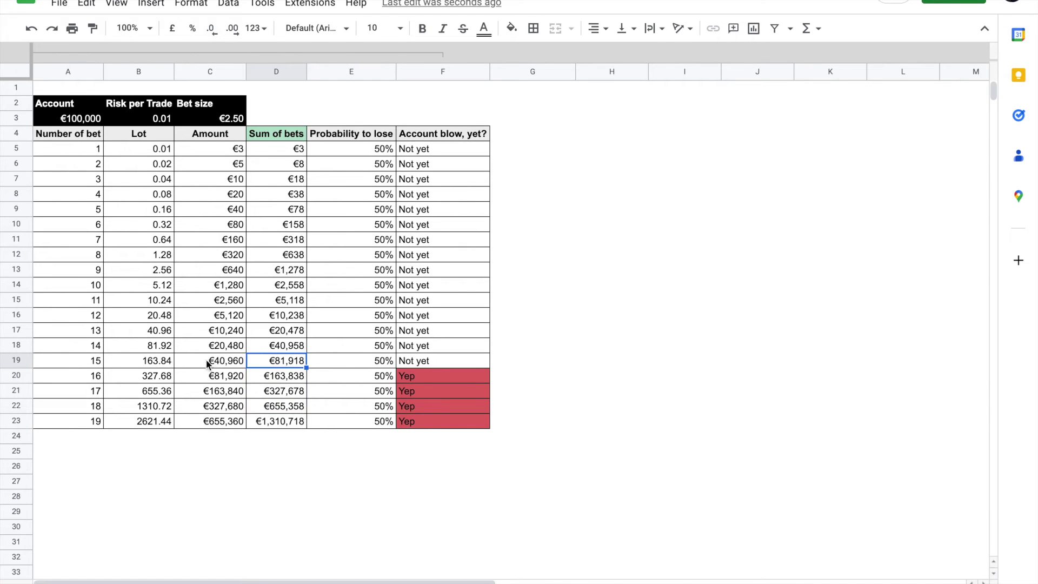
left_click_drag(146, 361, 365, 327)
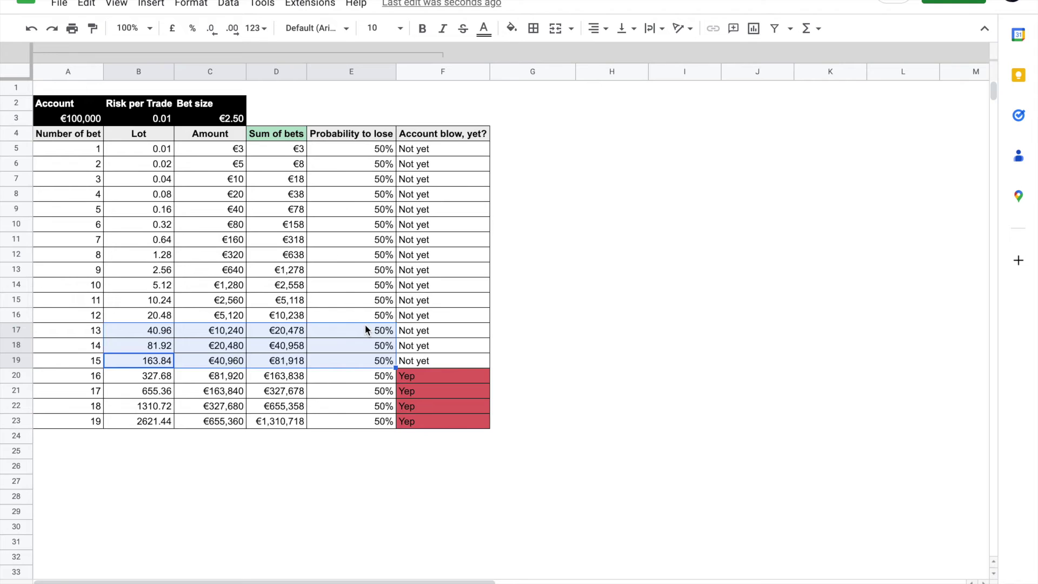
- Set the Account amount in cell A3 back to €1,000
double_click(88, 119)
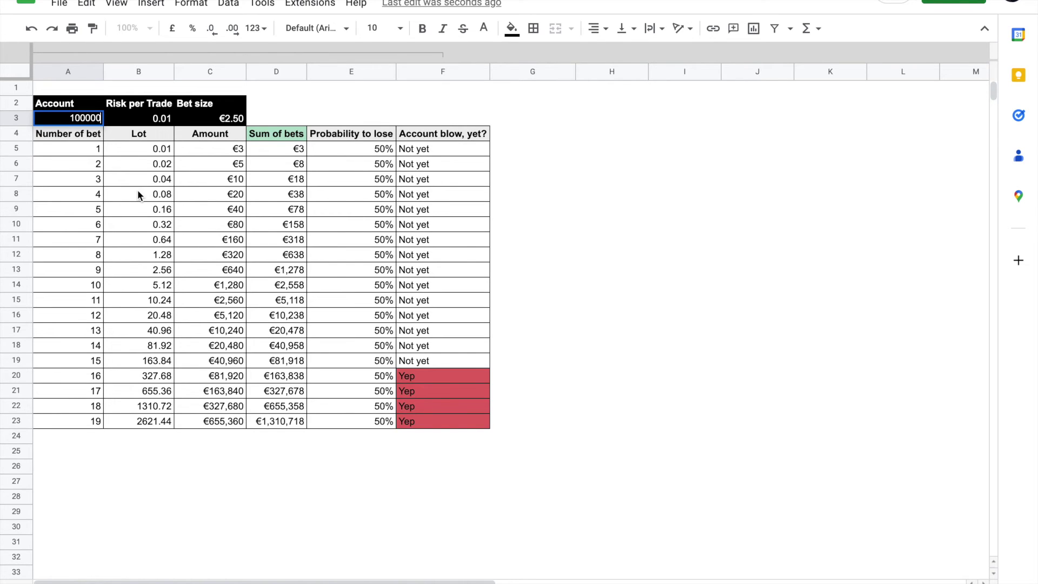
key("BackSpace")
key("BackSpace")
key("Return")
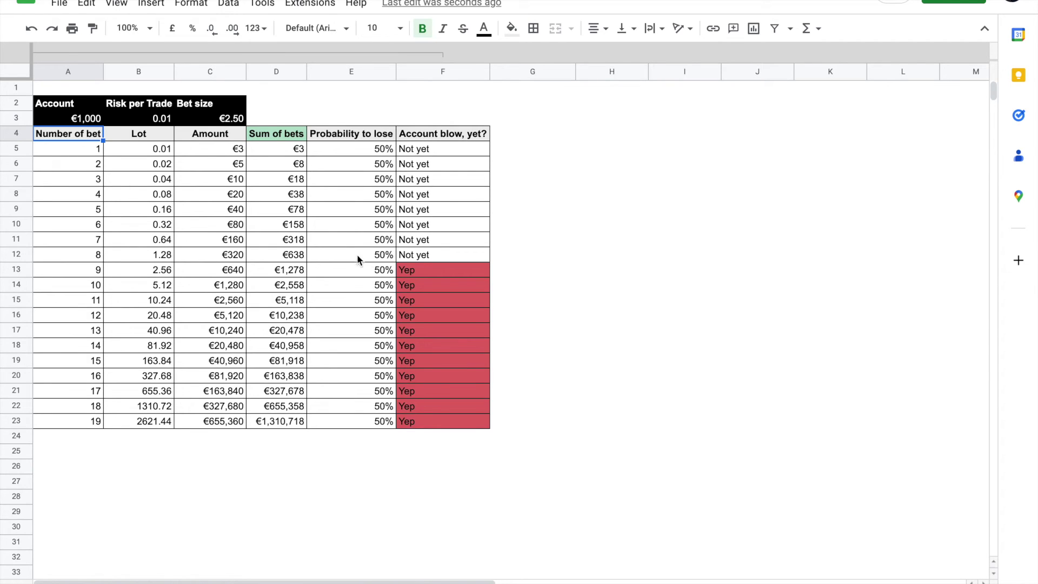
- Examine the account-blow statuses and the rows of the first eight bets in relation to the Risk per Trade
left_click_drag(450, 225, 448, 363)
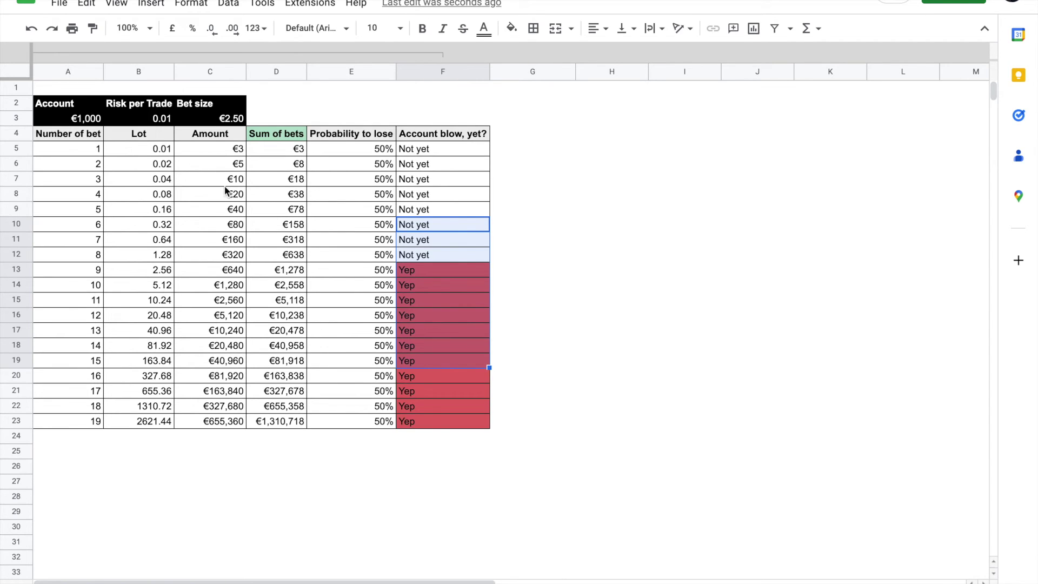
left_click_drag(101, 258, 406, 162)
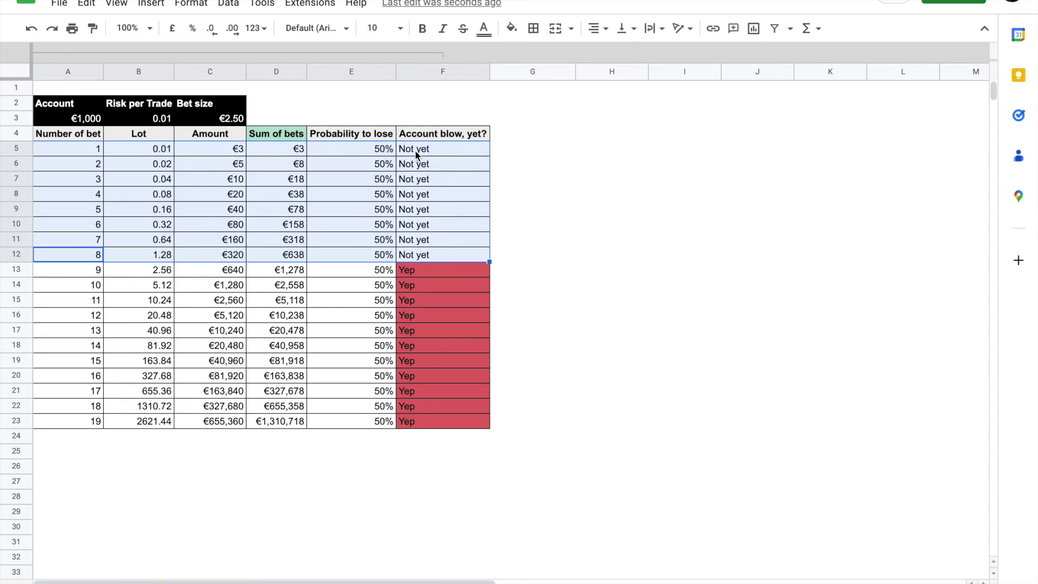
left_click(119, 119)
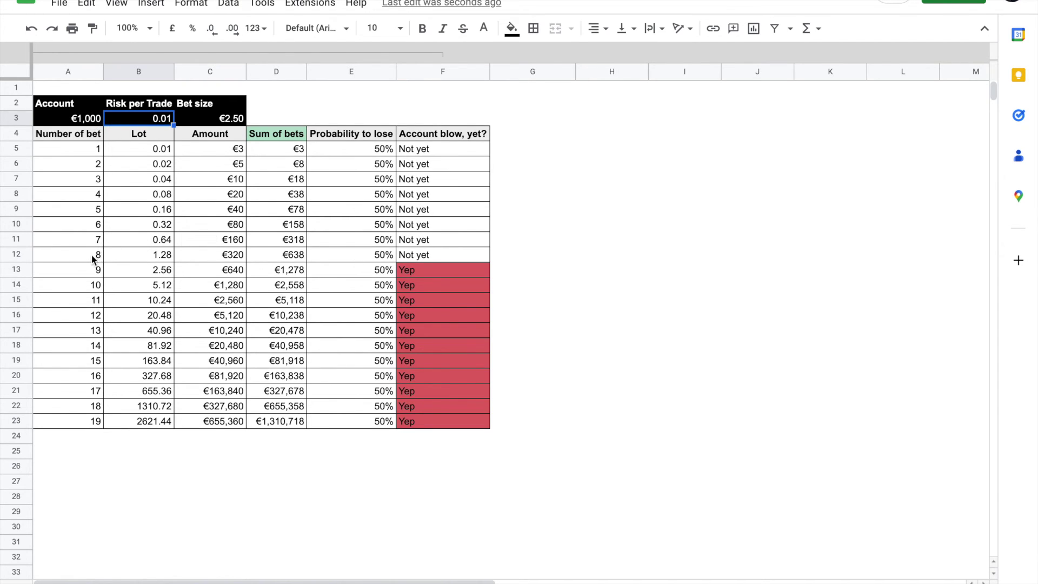
left_click_drag(93, 255, 294, 223)
left_click_drag(79, 135, 427, 255)
left_click_drag(79, 252, 138, 239)
left_click_drag(350, 172, 440, 155)
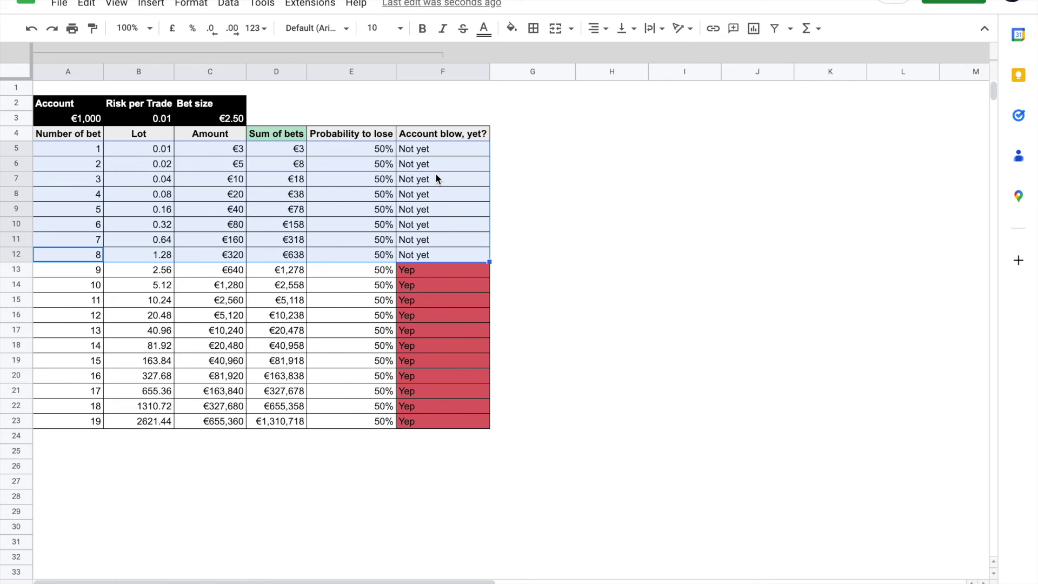
- Review the progression from bet 1 through bet 9 against the Account blow, yet? column
left_click(268, 179)
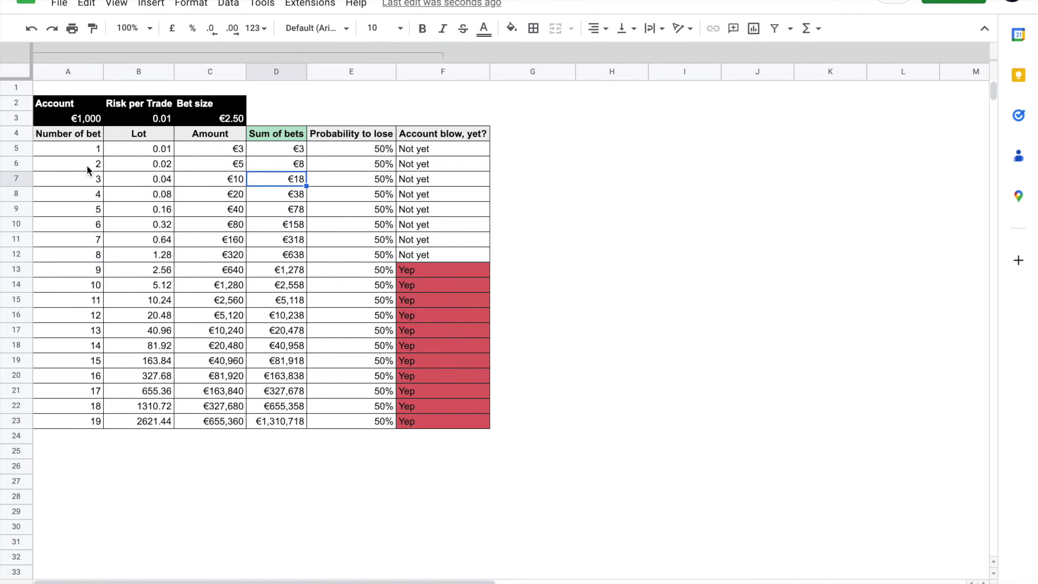
left_click_drag(83, 148, 431, 259)
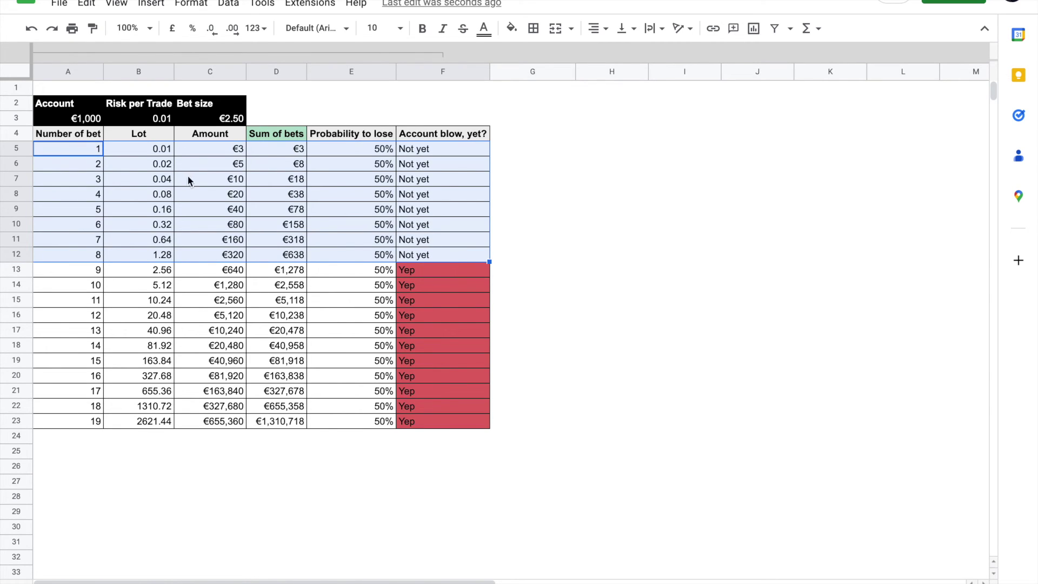
left_click(142, 165)
left_click_drag(85, 155, 228, 270)
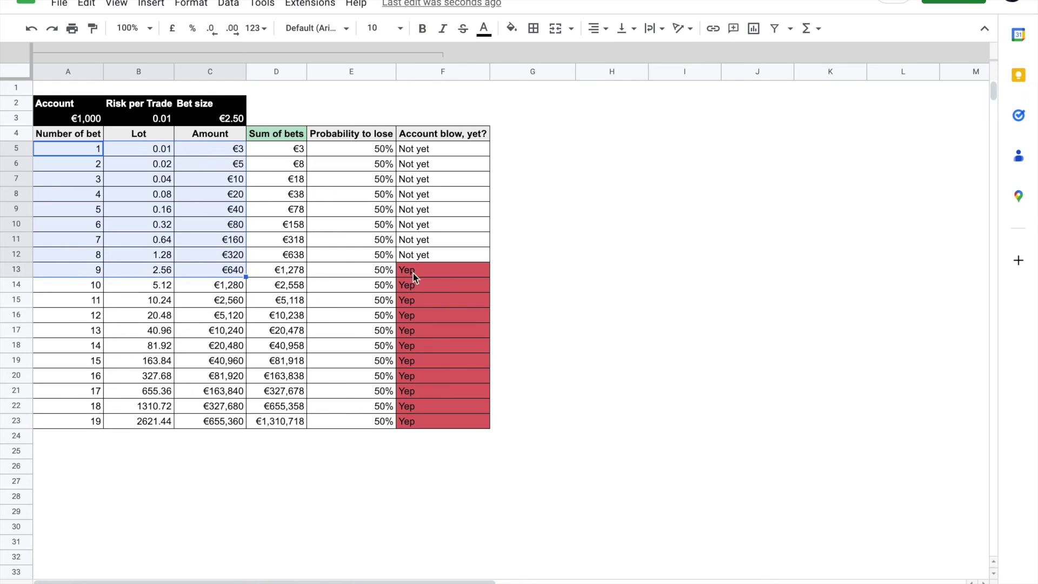
left_click(404, 243)
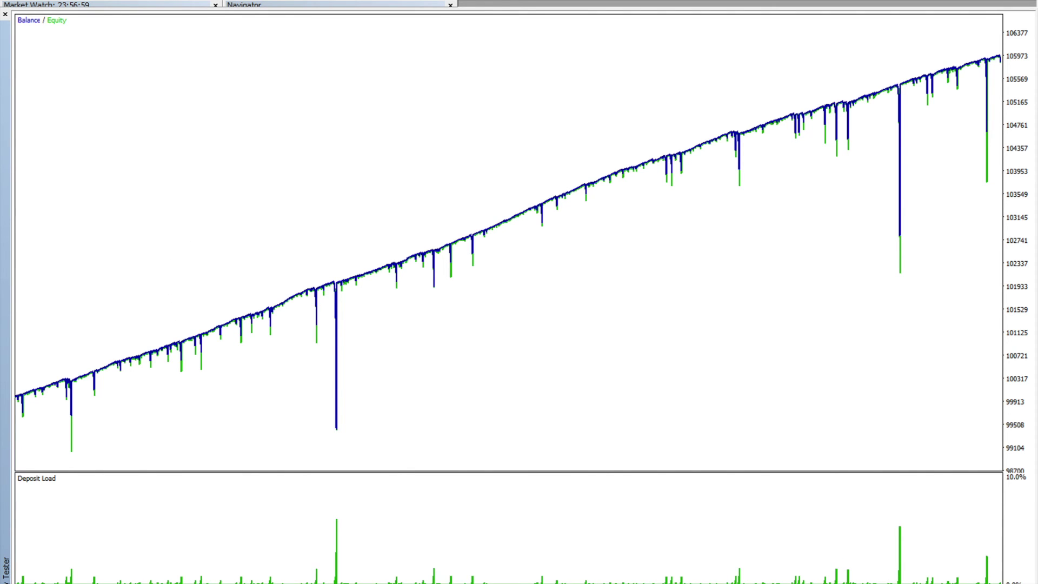
- Switch to the MetaTrader 5 strategy tester's settings and set the day of the backtest's start date to 02
left_click(146, 580)
left_click(94, 578)
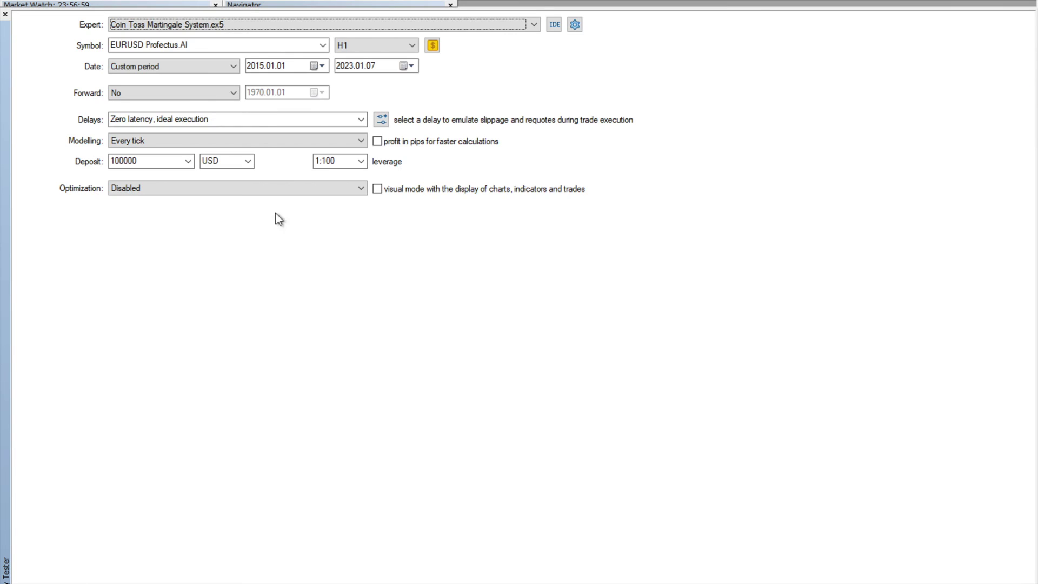
left_click(292, 67)
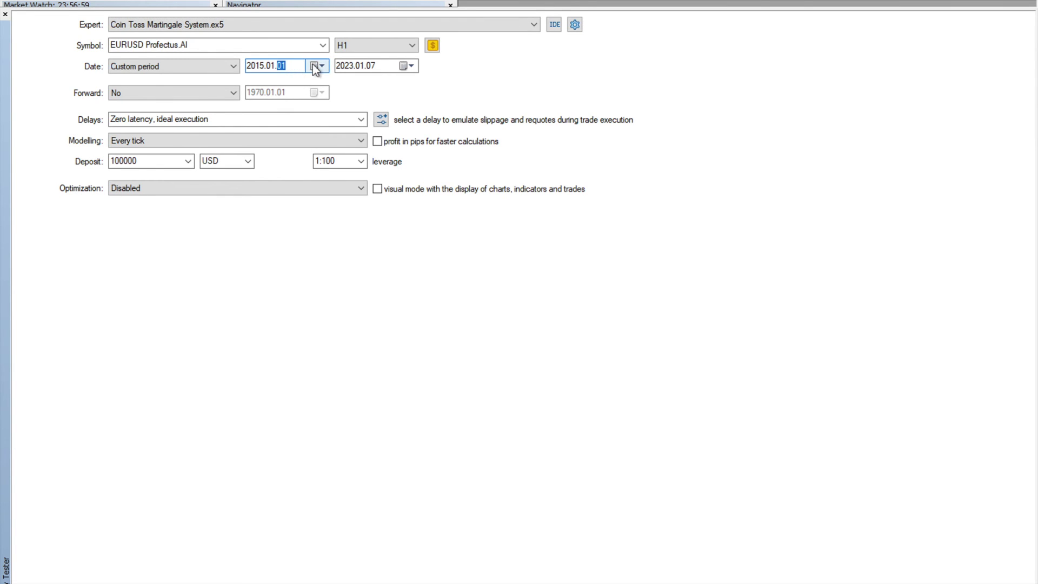
type("02")
left_click(282, 67)
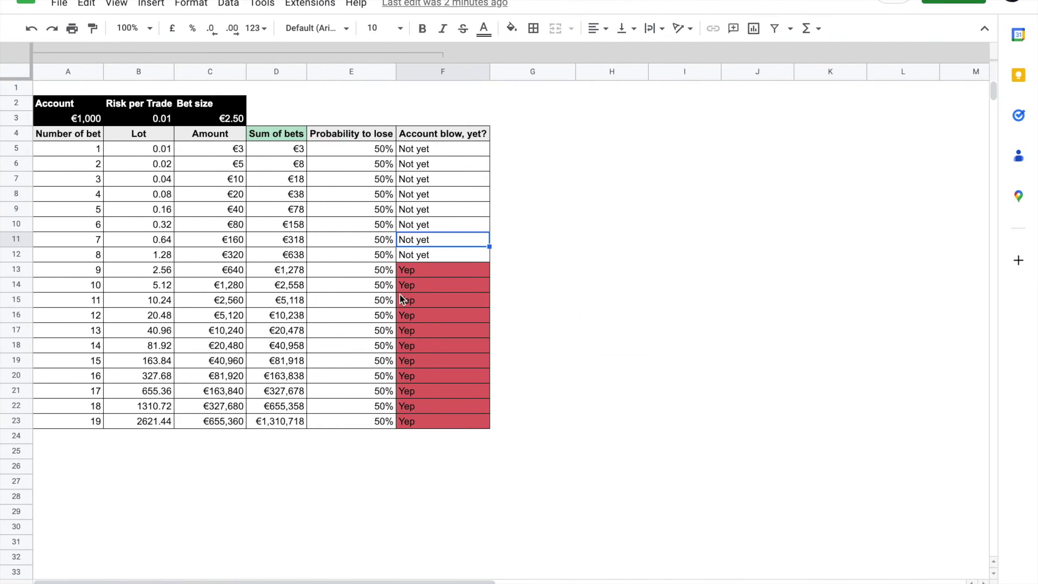
- Return to the martingale table in Google Sheets and examine the losing probabilities and account-blow statuses of bets 4 to 15
left_click_drag(88, 197, 452, 366)
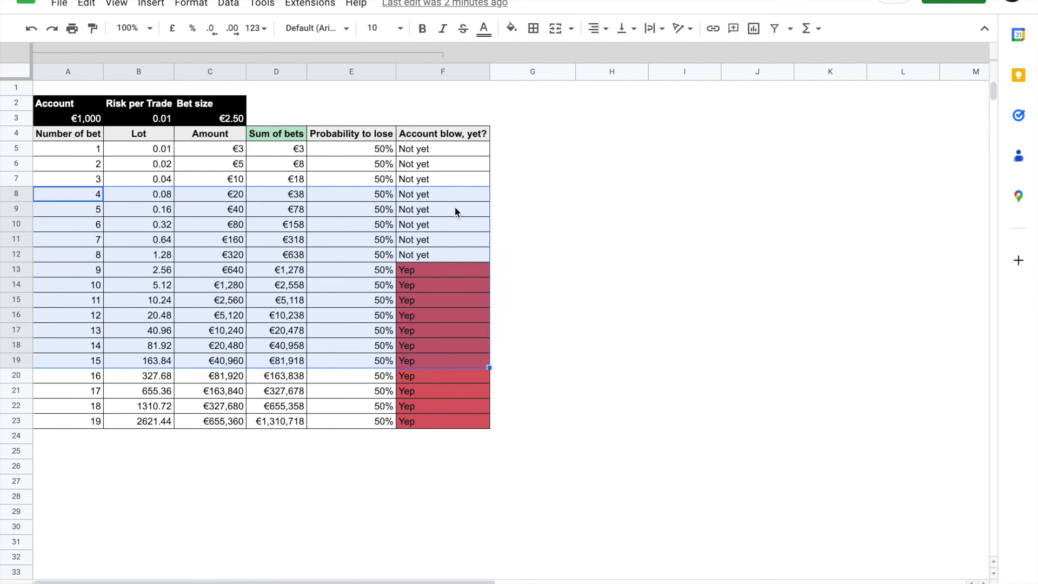
left_click_drag(457, 211, 315, 351)
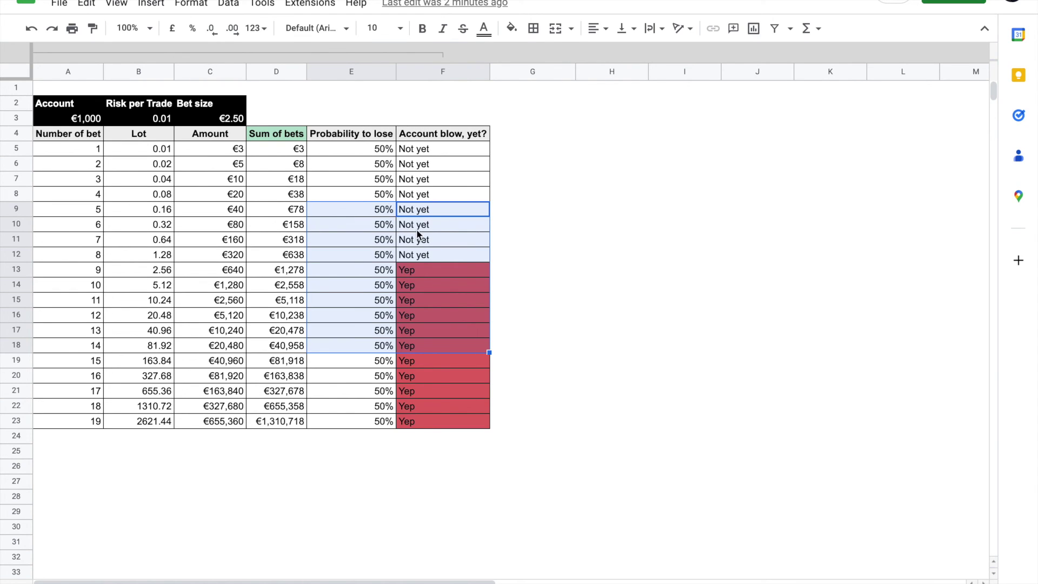
left_click_drag(437, 226, 357, 360)
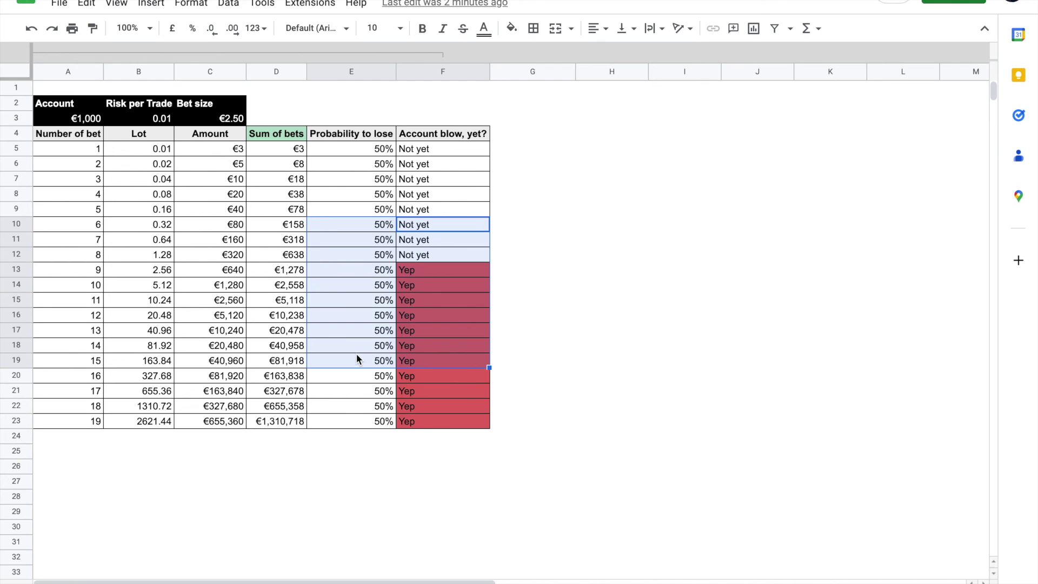
left_click_drag(443, 222, 397, 278)
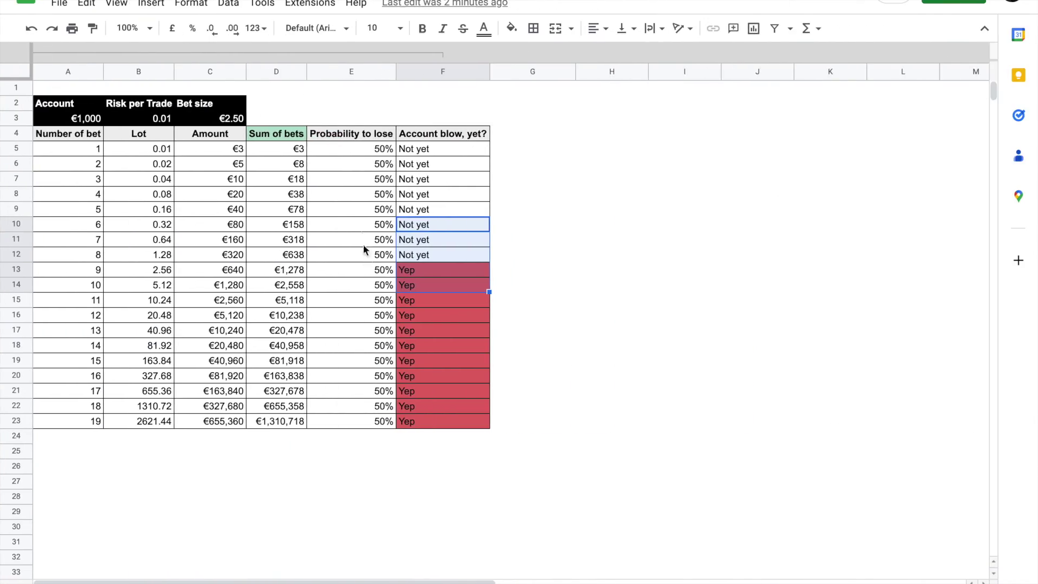
left_click_drag(357, 227, 423, 323)
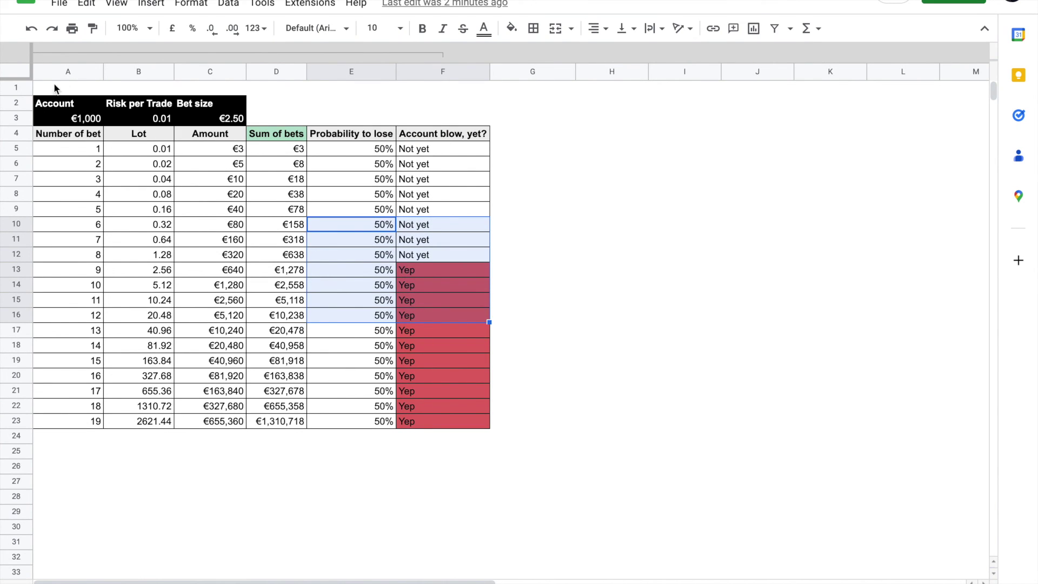
- Set the Account amount in cell A3 to €100 and examine the account-blow statuses of bets 4 to 9
left_click(90, 120)
type("100")
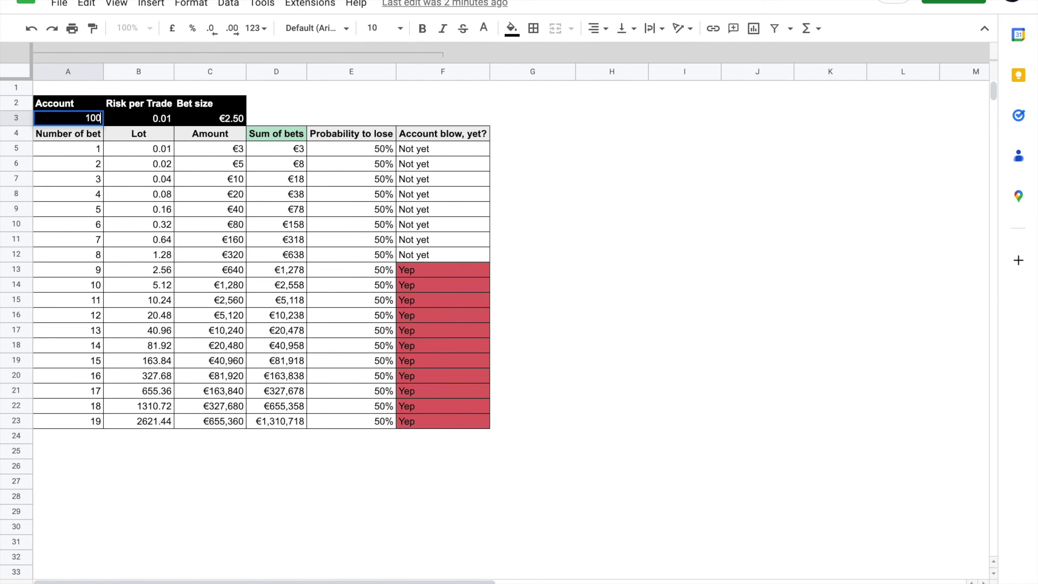
key("Return")
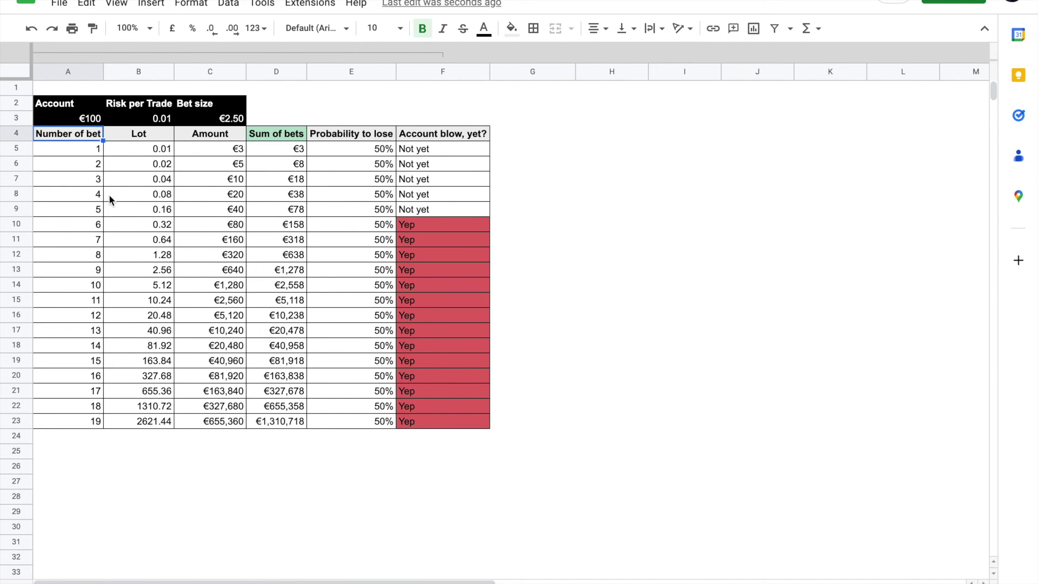
left_click_drag(89, 196, 440, 265)
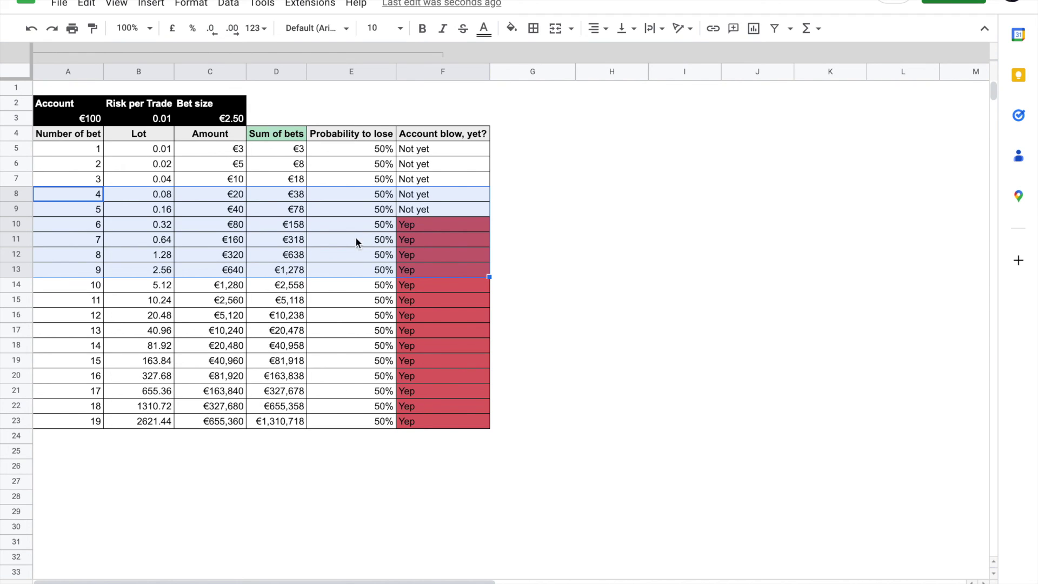
left_click_drag(92, 196, 440, 257)
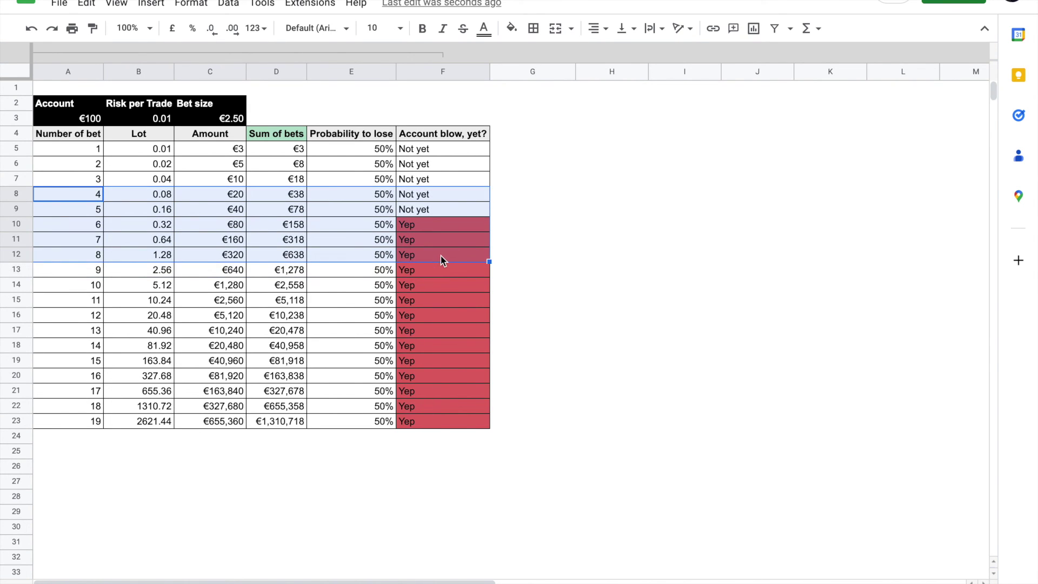